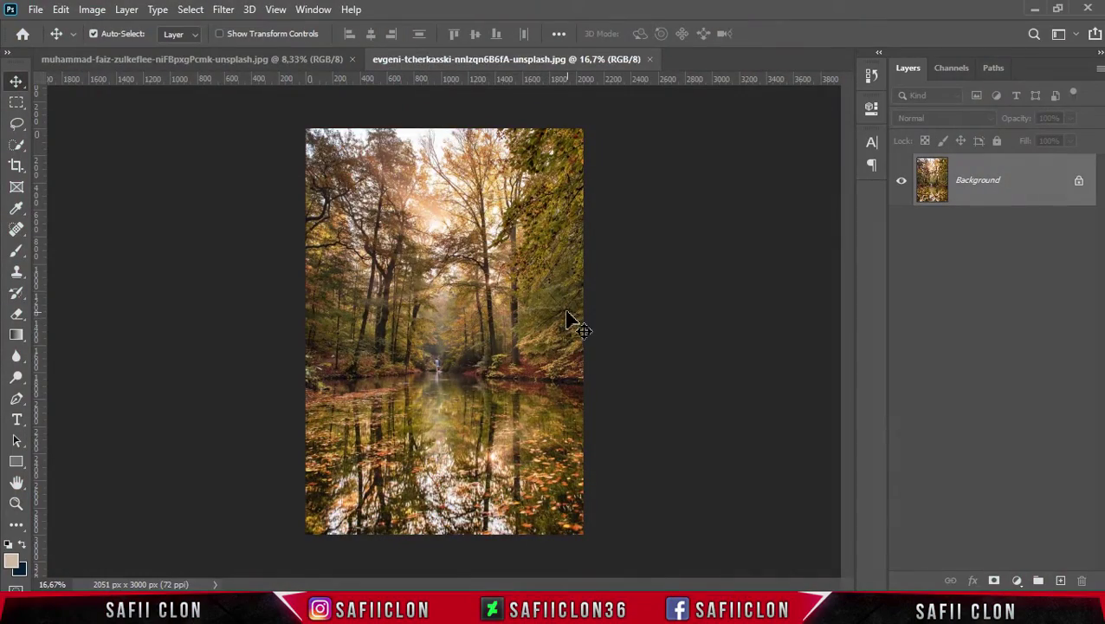
Unlock the Background layer and duplicate it.
left_click(1080, 183)
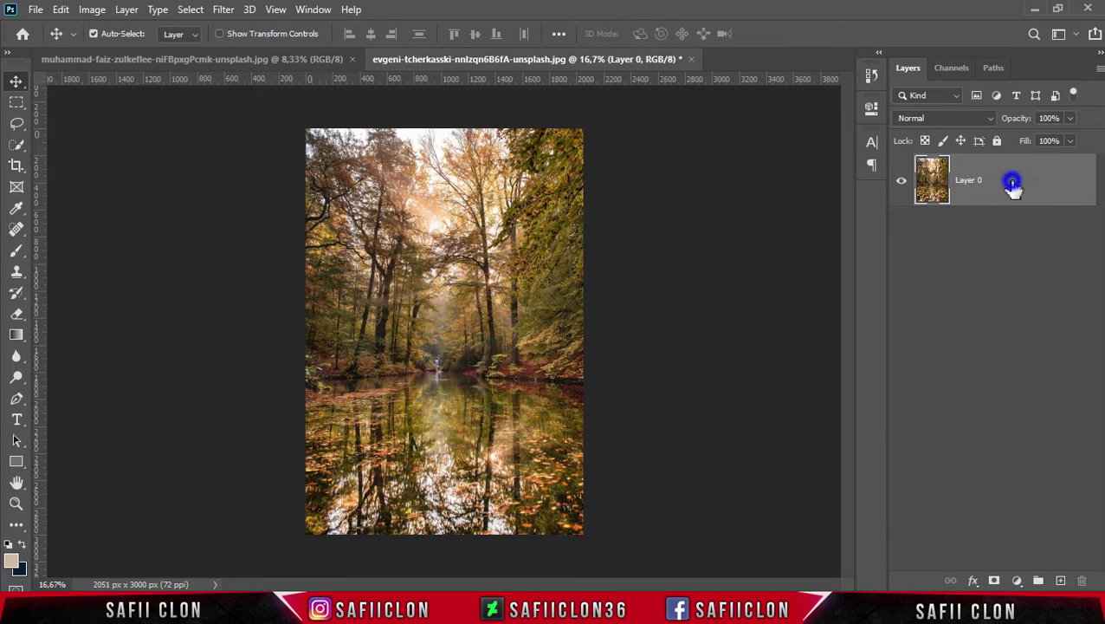
right_click(1012, 186)
left_click(828, 87)
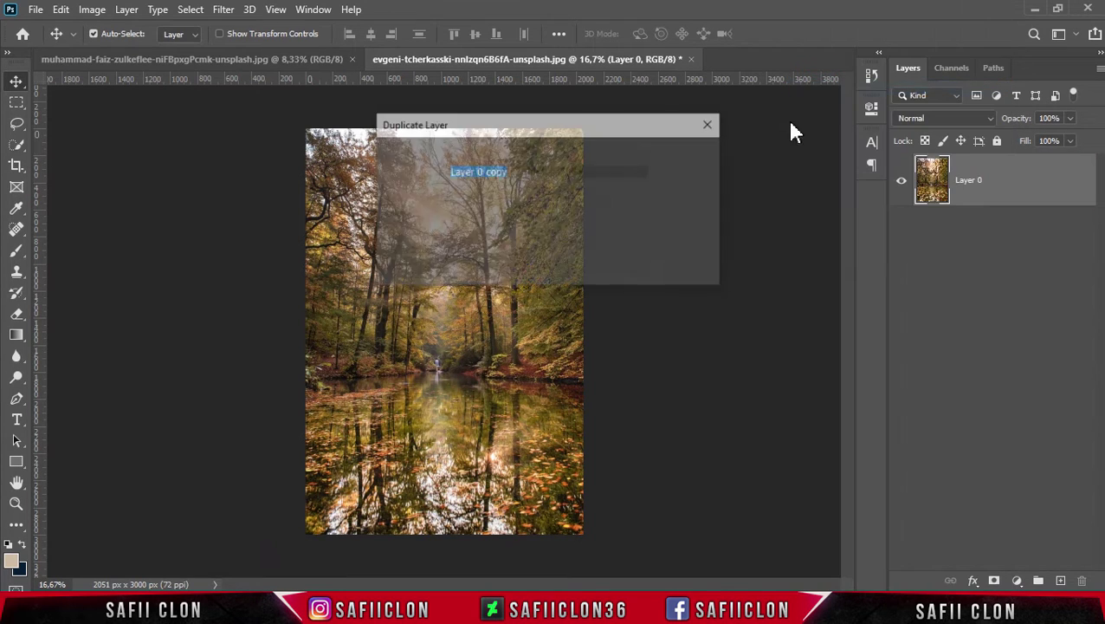
left_click(687, 156)
Rename the copy EDIT and the bottom layer ORIGINAL, leaving EDIT active.
double_click(980, 182)
type("EDIT")
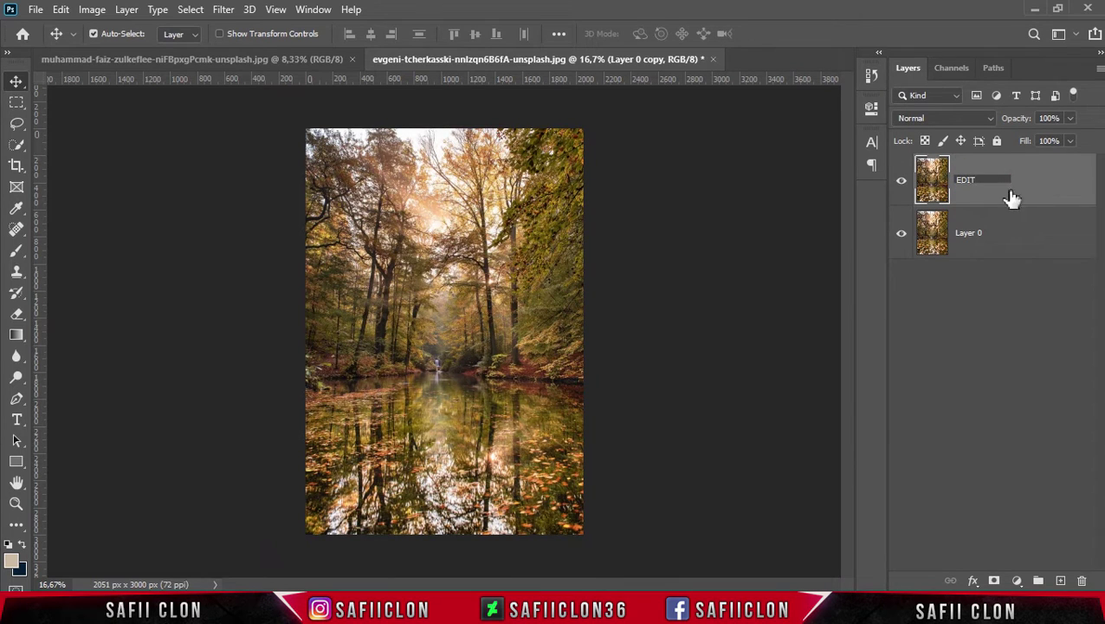
left_click(982, 234)
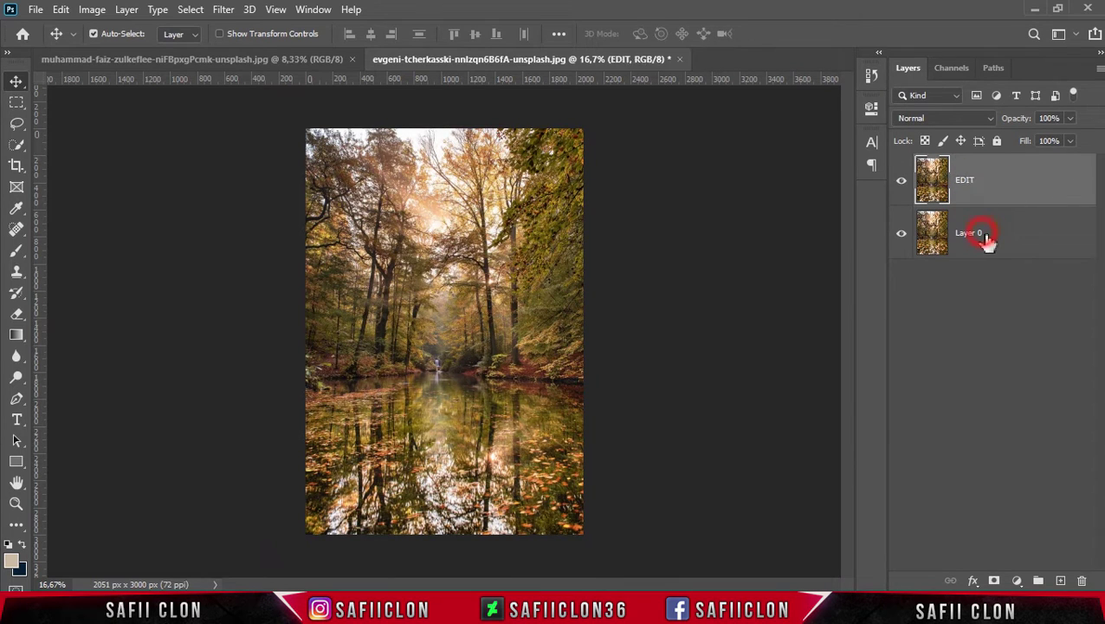
double_click(970, 233)
type("ORIGINAL")
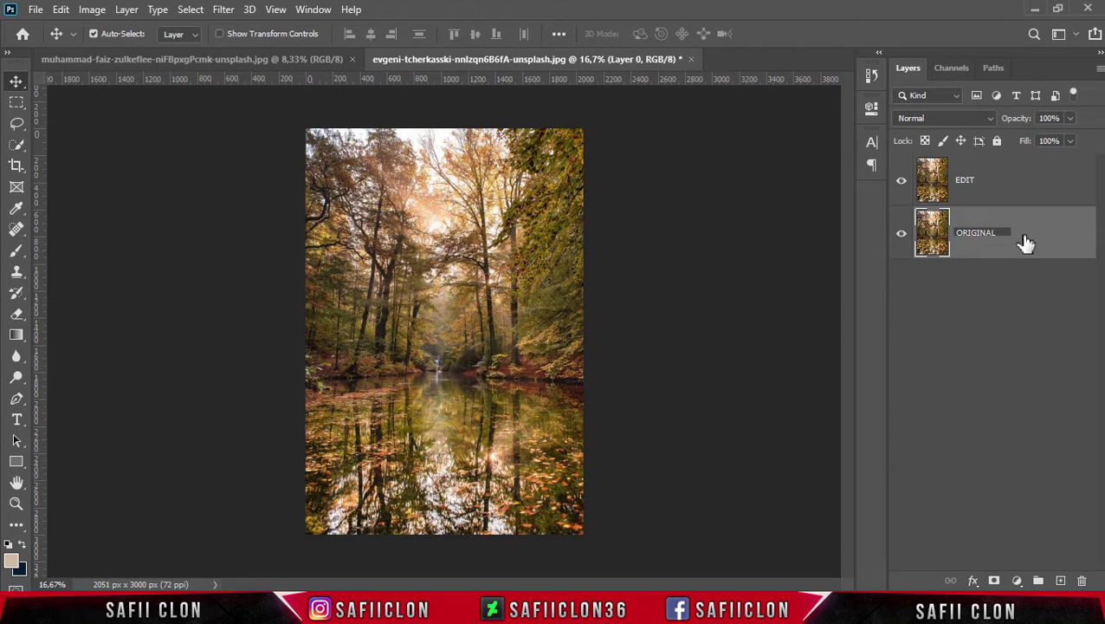
left_click(1026, 243)
left_click(1022, 192)
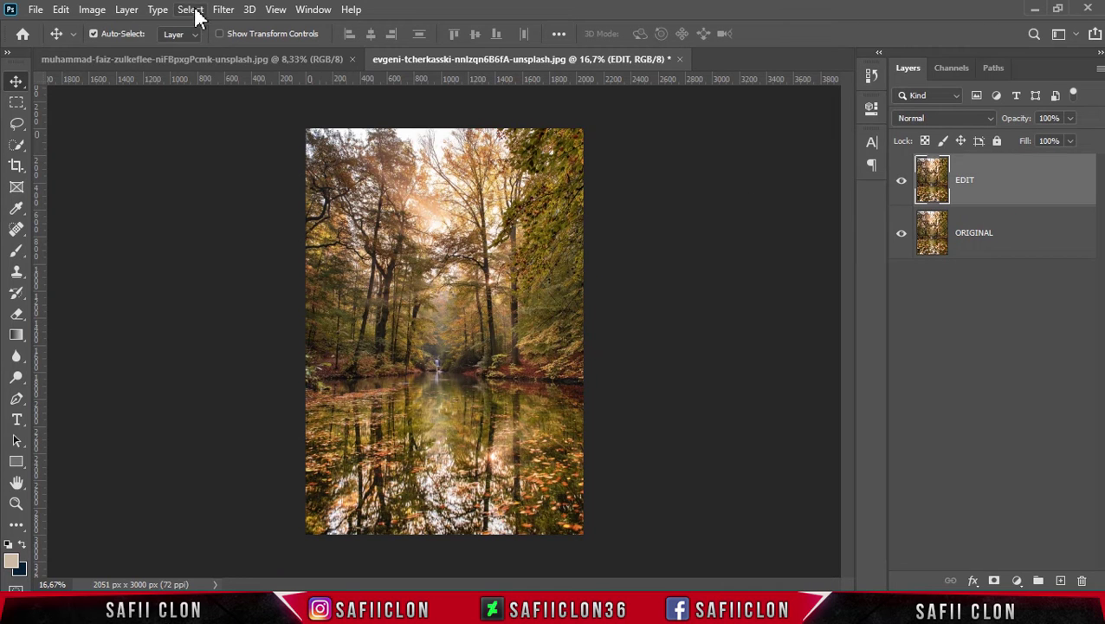
Make a Color Range Highlights selection with Fuzziness 0 and Range 226.
left_click(193, 13)
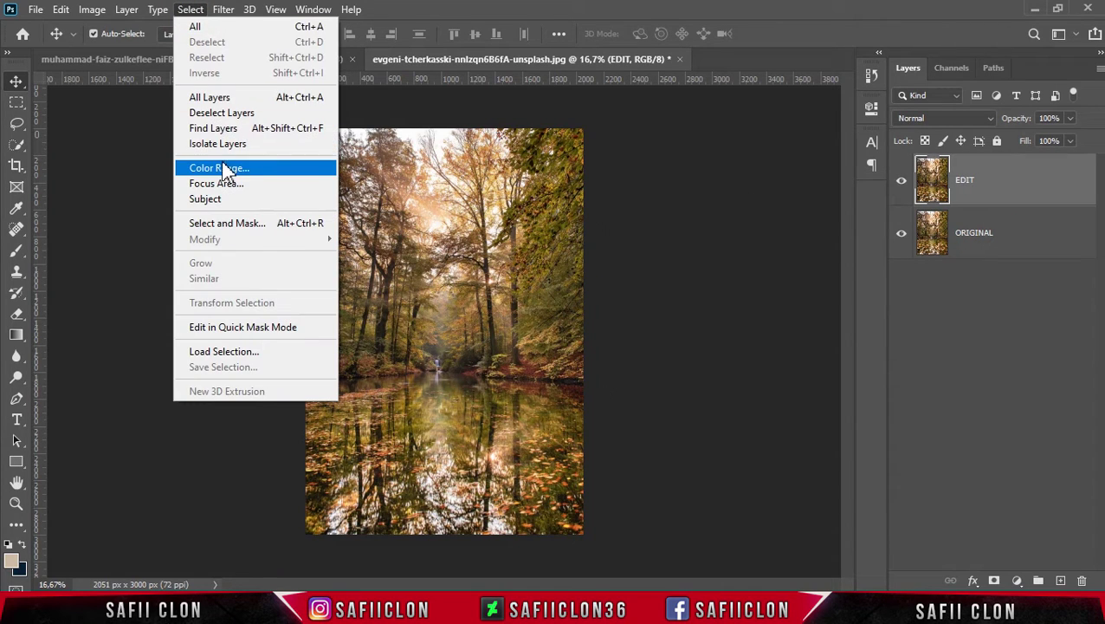
left_click(264, 168)
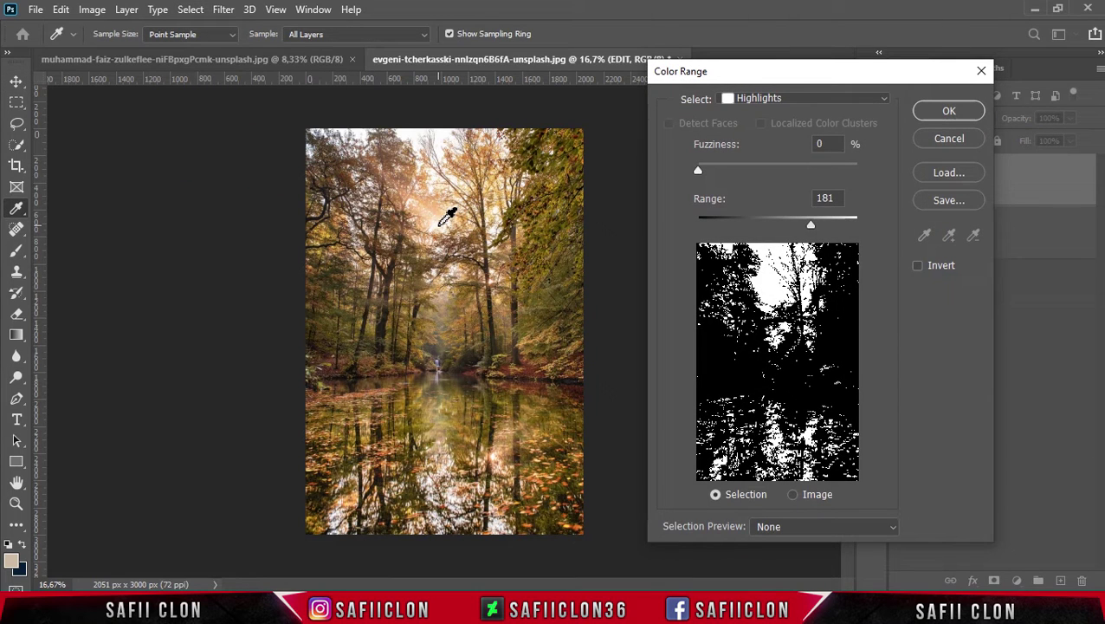
left_click_drag(436, 223, 459, 225)
left_click(789, 101)
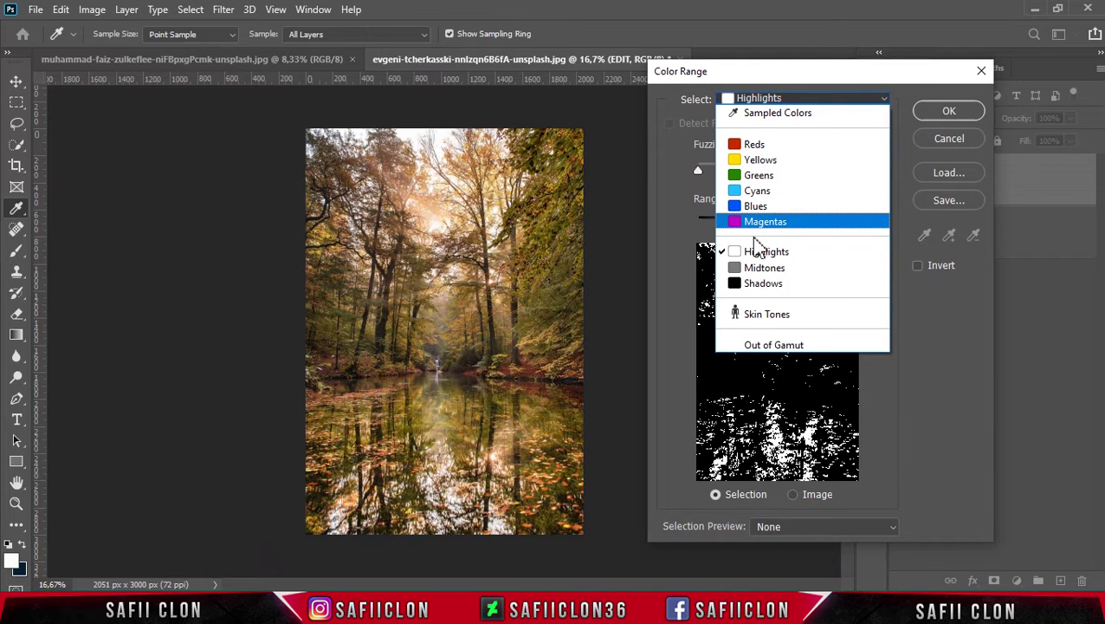
left_click(777, 254)
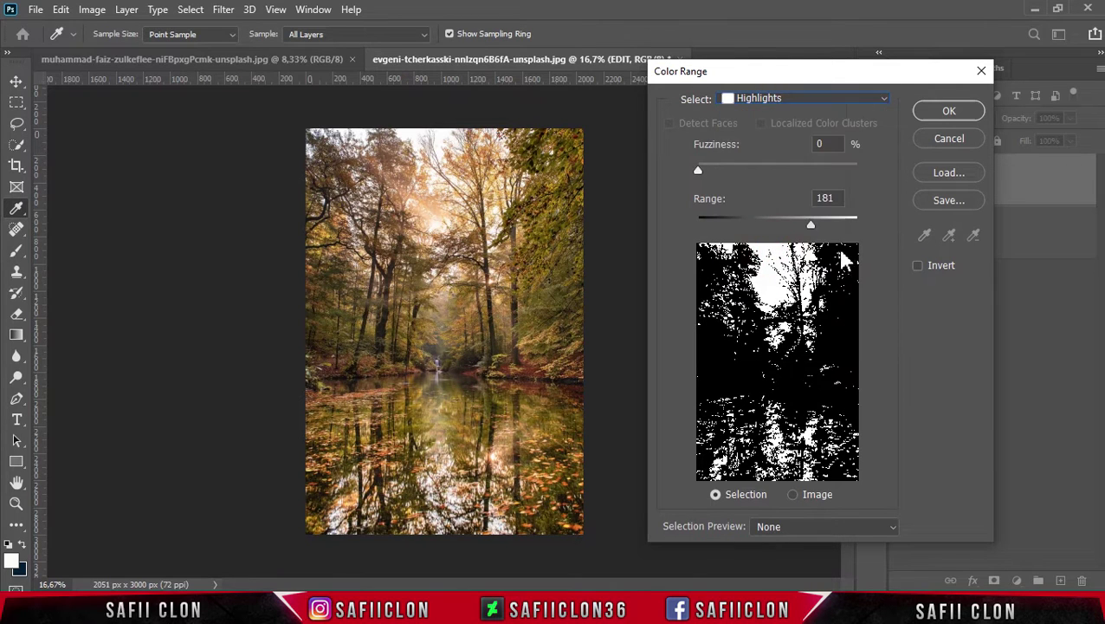
mouse_move(698, 171)
left_mouse_down()
mouse_move(752, 169)
mouse_move(654, 182)
left_mouse_up()
left_click_drag(811, 227, 844, 227)
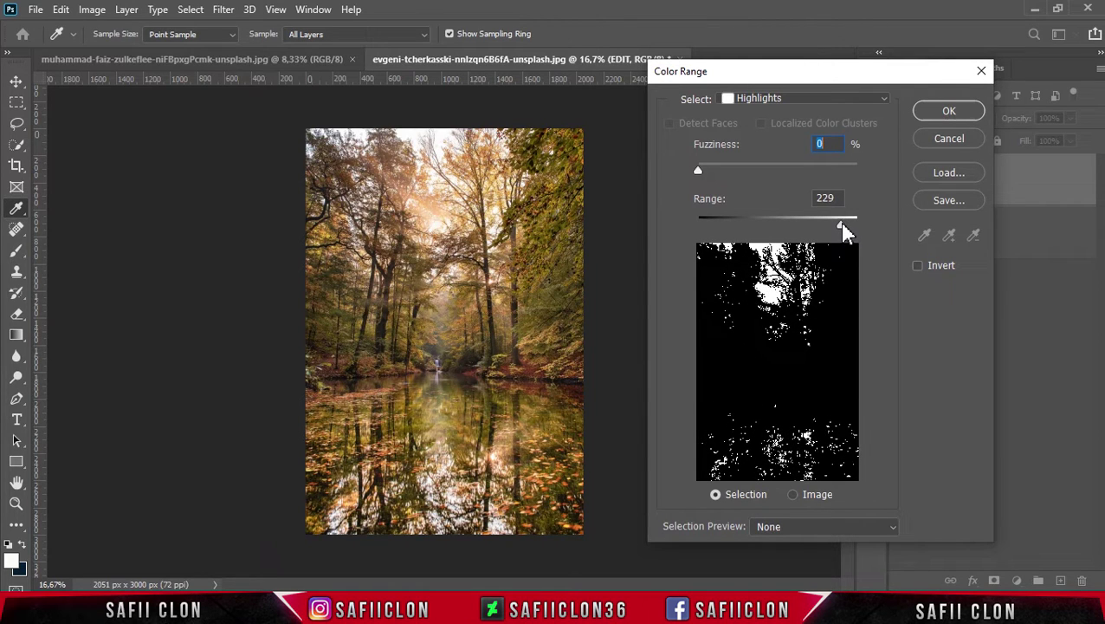
left_click_drag(842, 227, 841, 227)
left_click(841, 227)
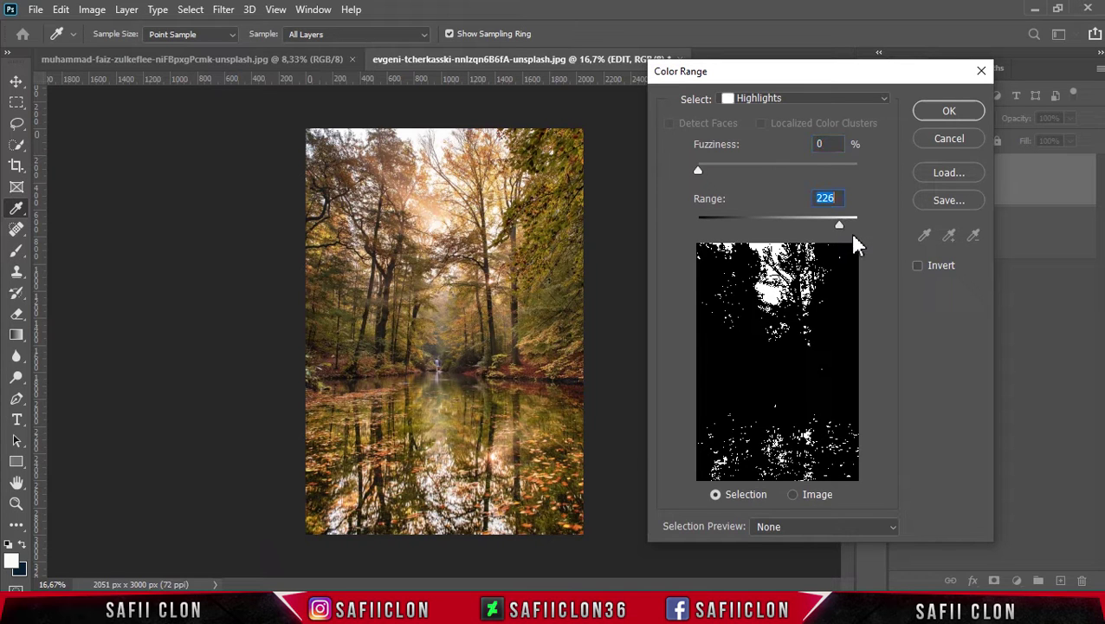
left_click(945, 116)
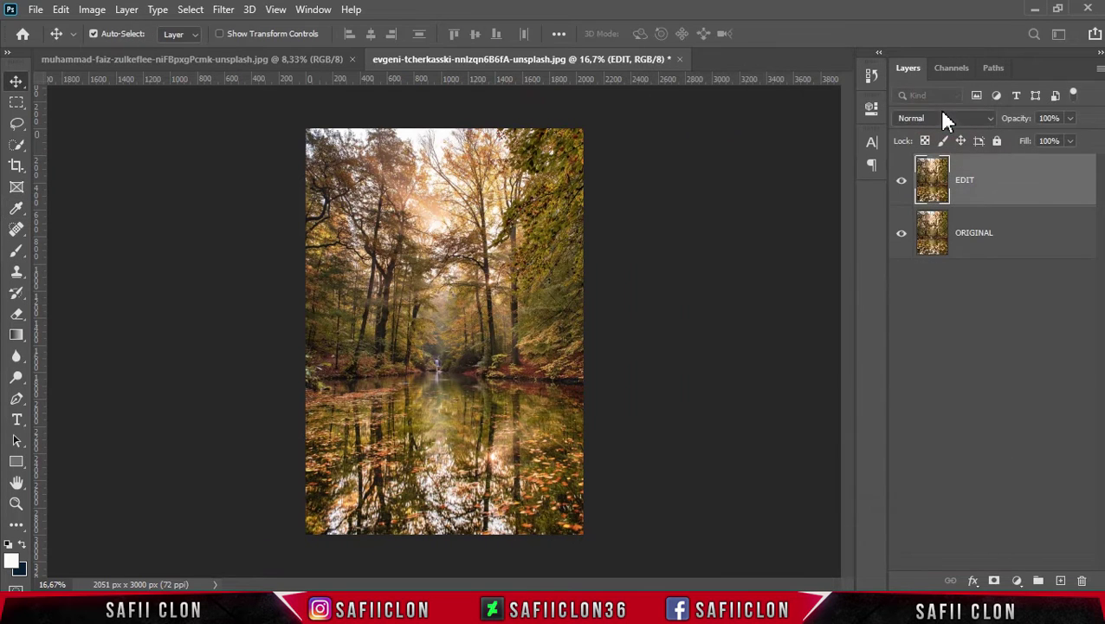
left_click(1006, 178)
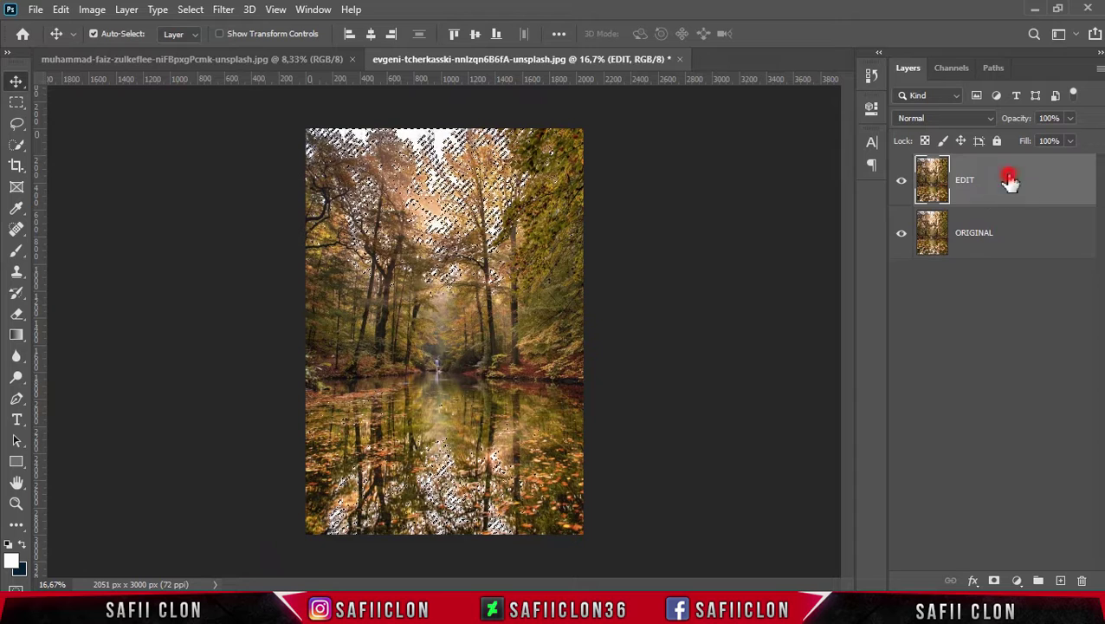
Add a highlights layer mask to EDIT and convert EDIT to a Smart Object.
left_click(994, 580)
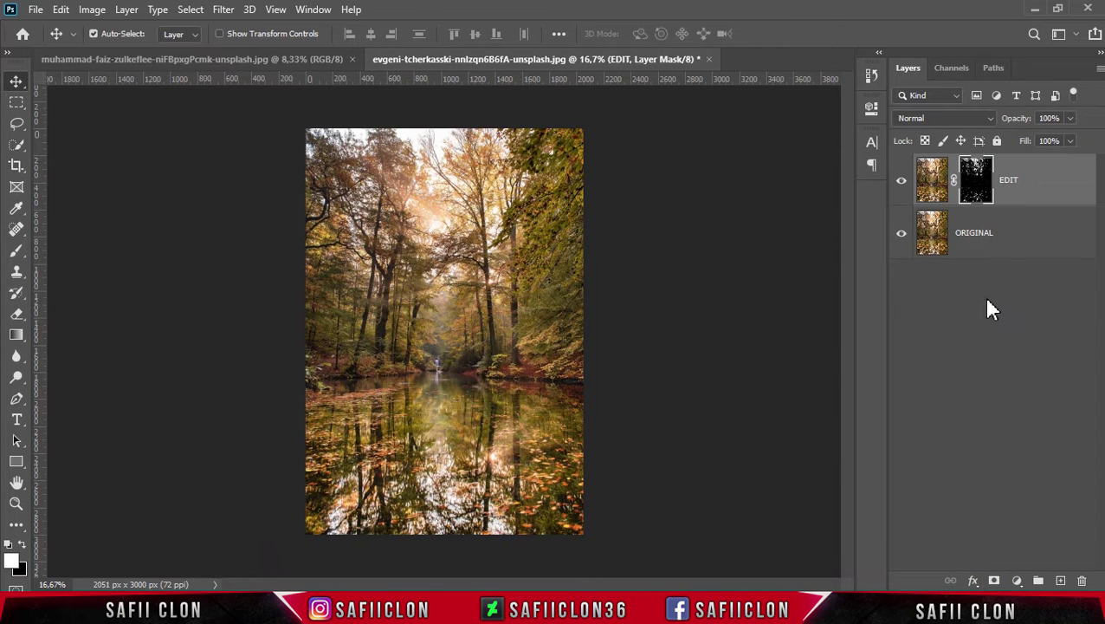
right_click(1042, 178)
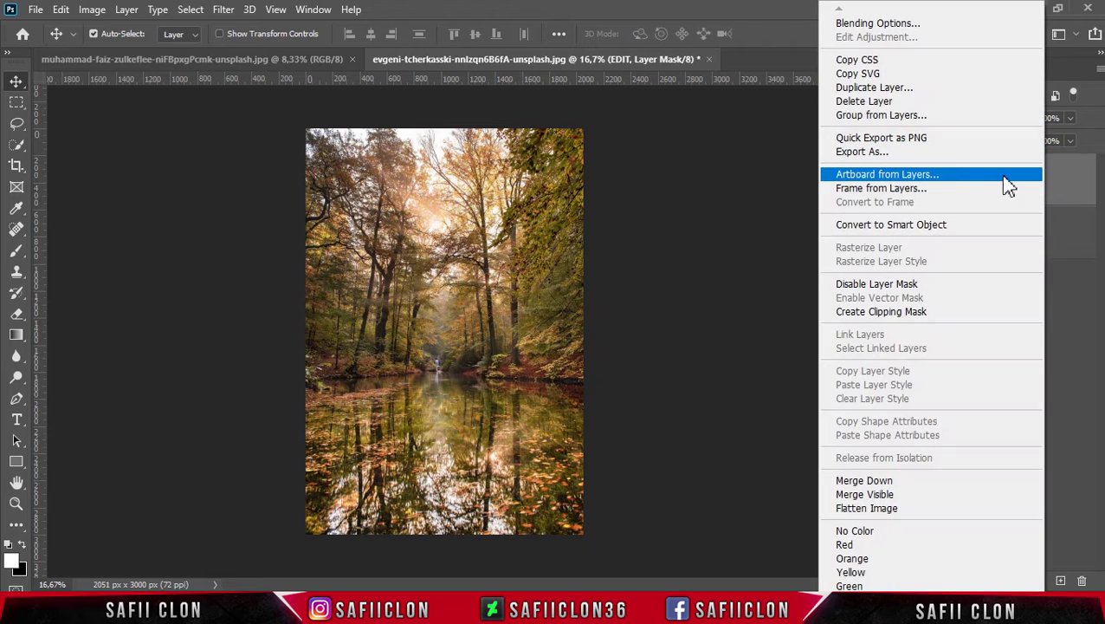
left_click(892, 227)
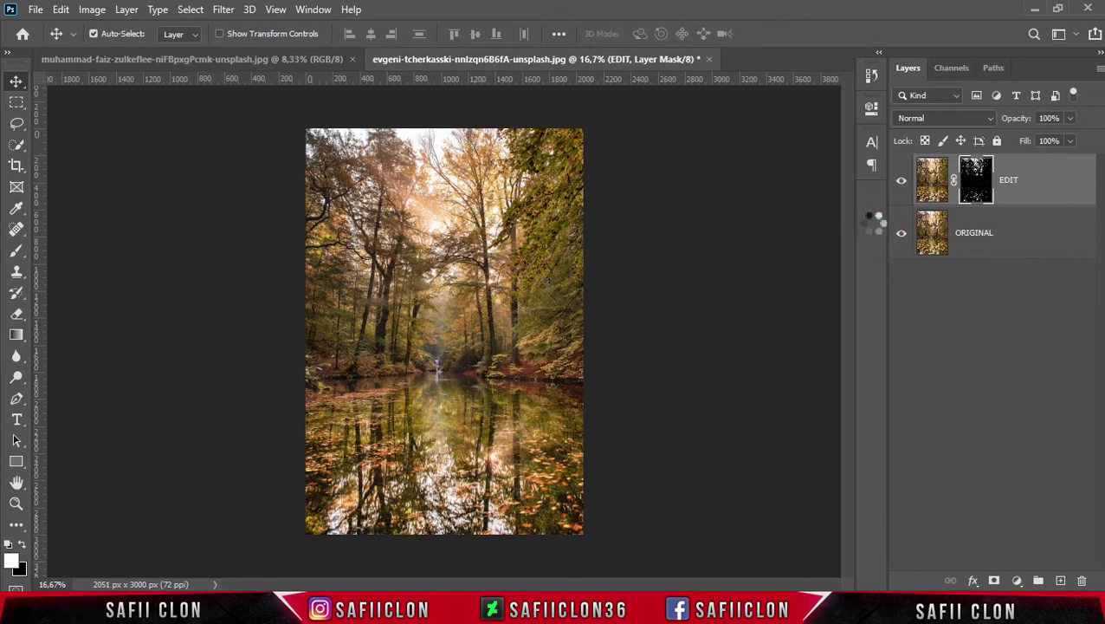
left_click(1010, 177)
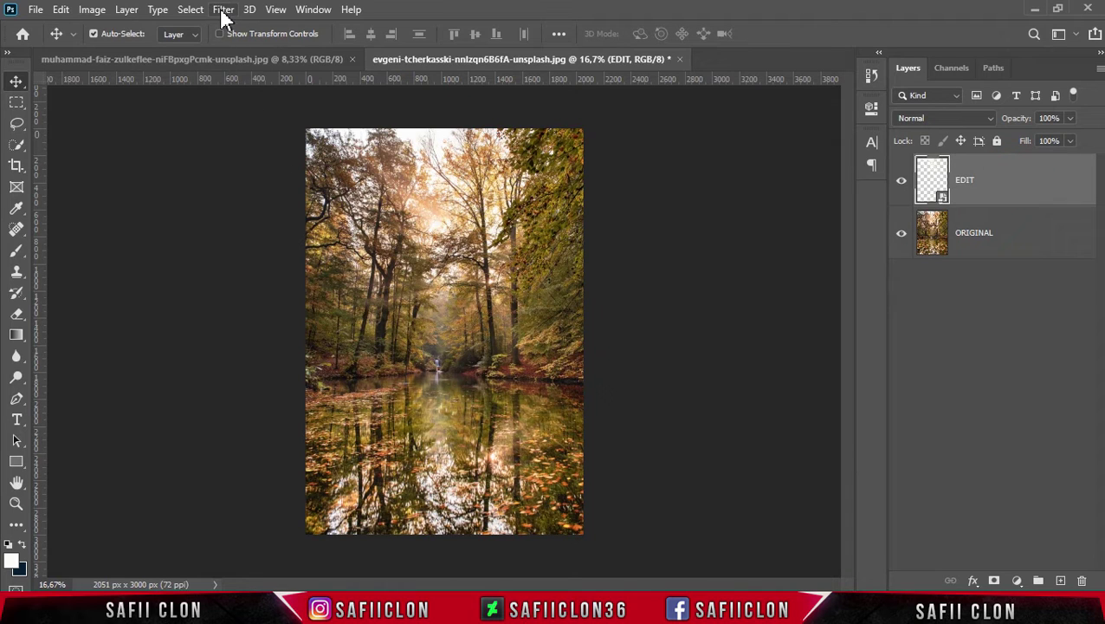
left_click(223, 10)
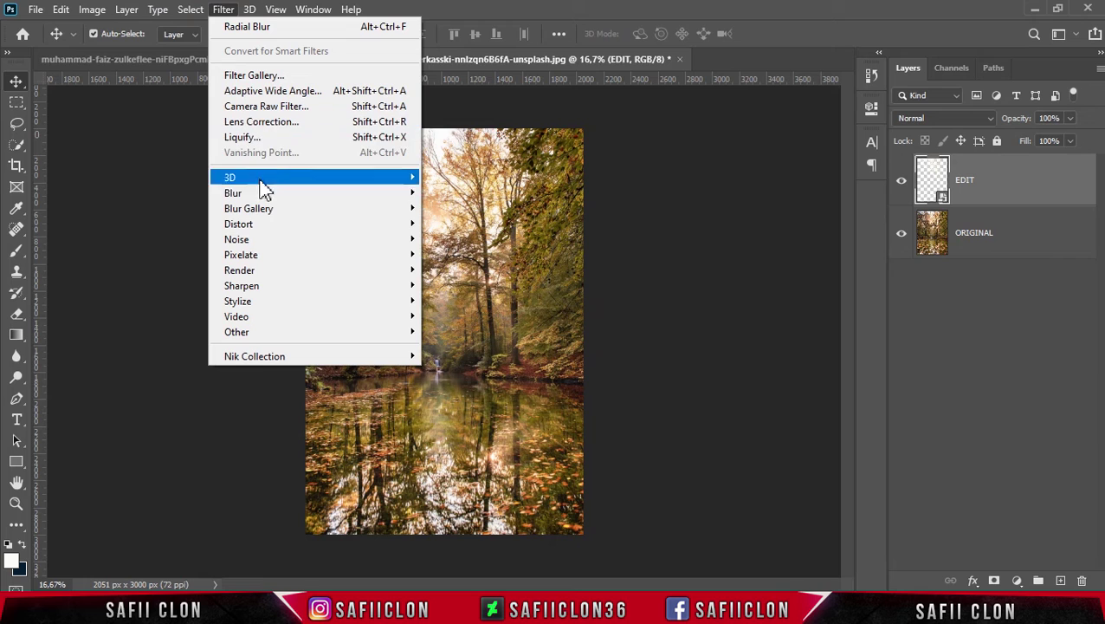
mouse_move(233, 192)
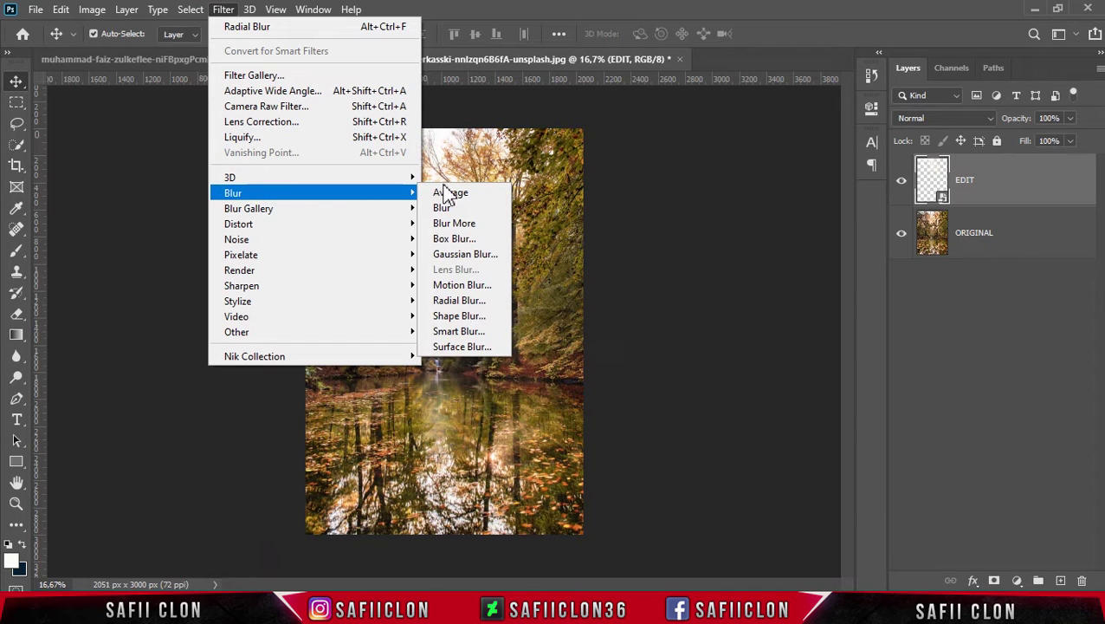
Apply Radial Blur to EDIT: Zoom, Good quality, Amount 100, centre near the middle.
left_click(467, 303)
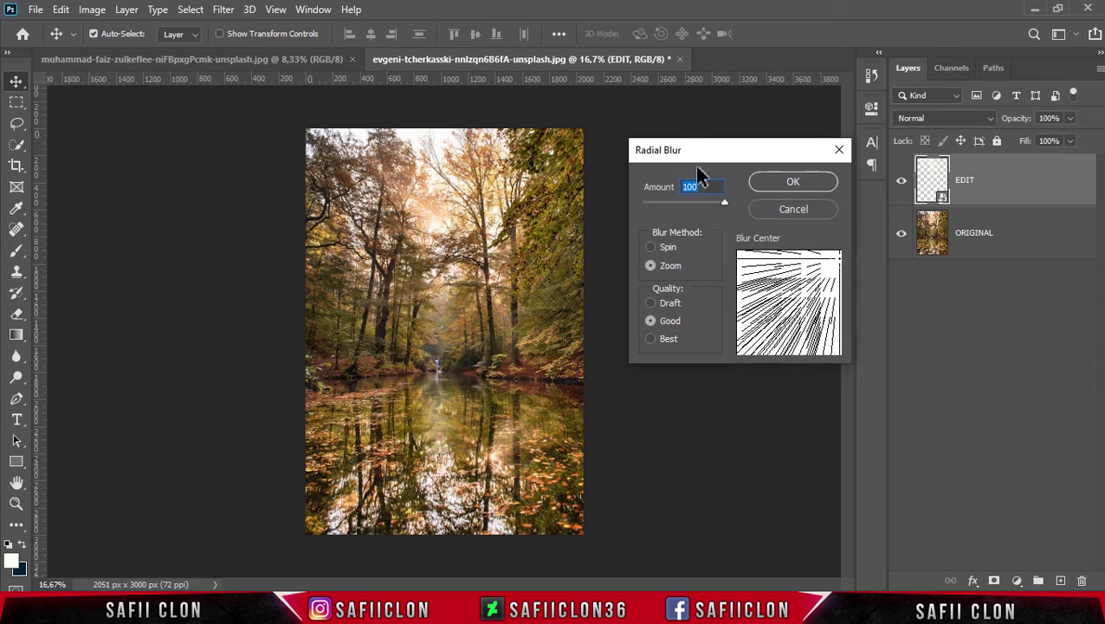
left_click_drag(703, 151, 725, 133)
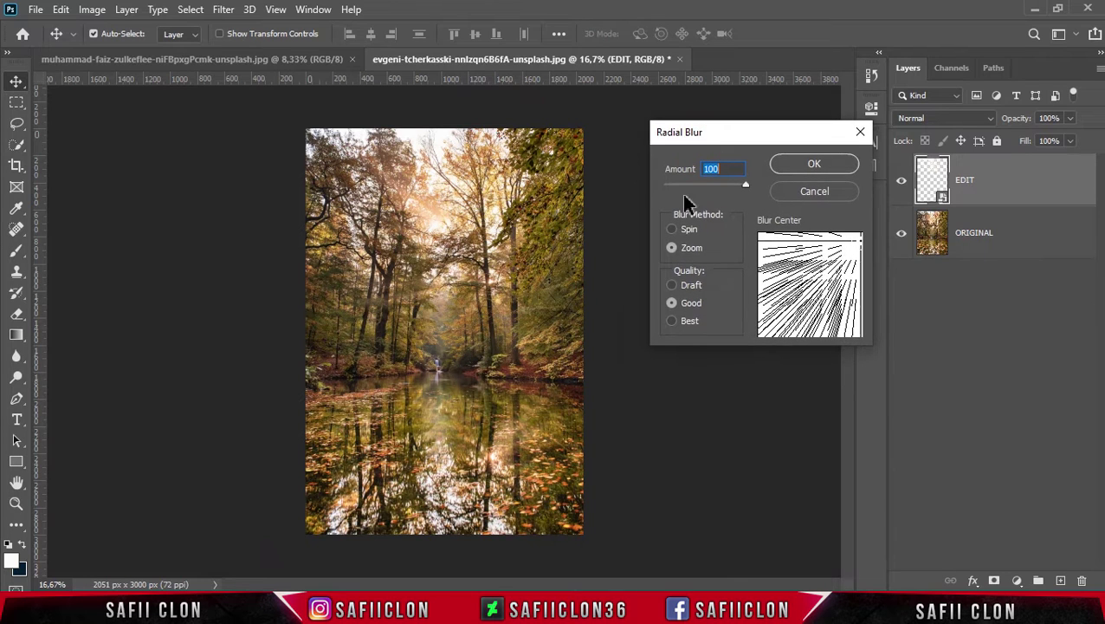
left_click(672, 249)
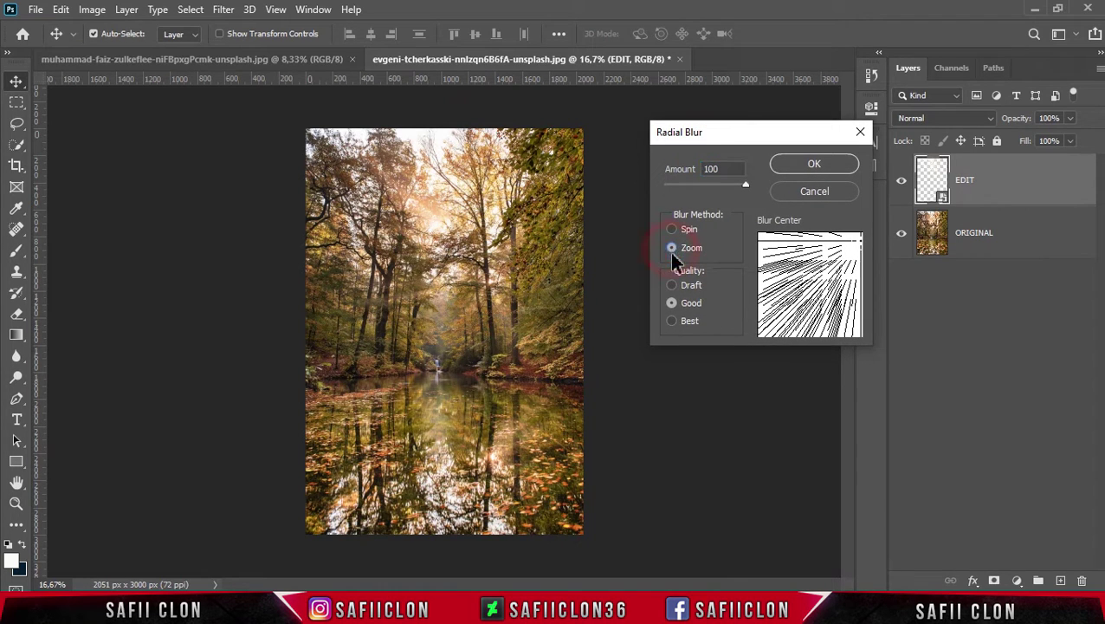
left_click(672, 302)
mouse_move(745, 184)
left_mouse_down()
mouse_move(673, 186)
mouse_move(749, 183)
left_mouse_up()
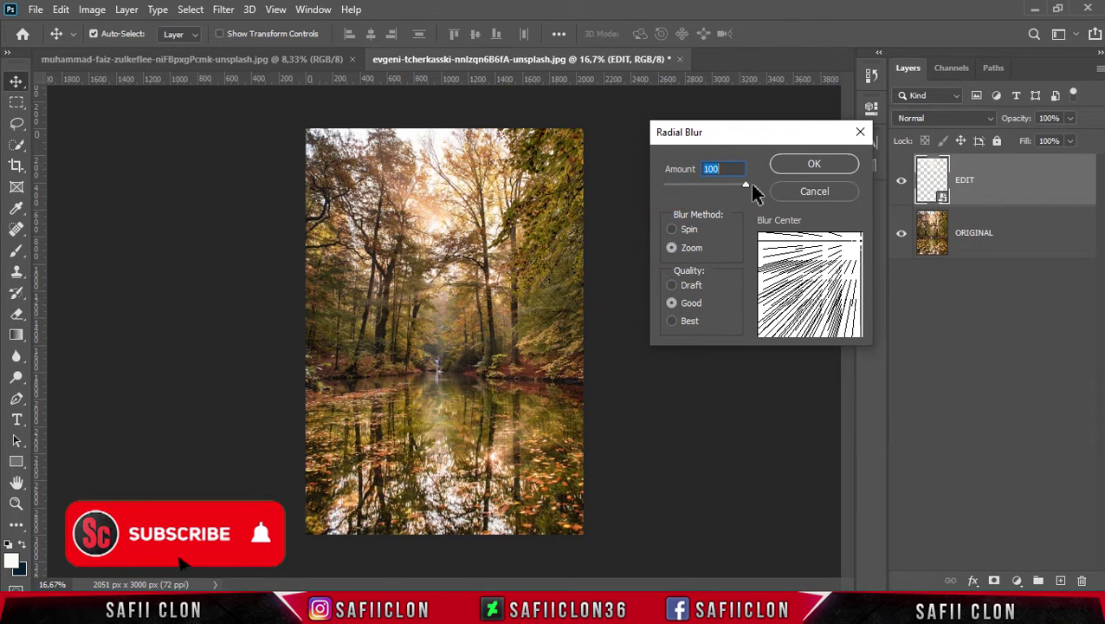
left_click_drag(851, 243, 831, 257)
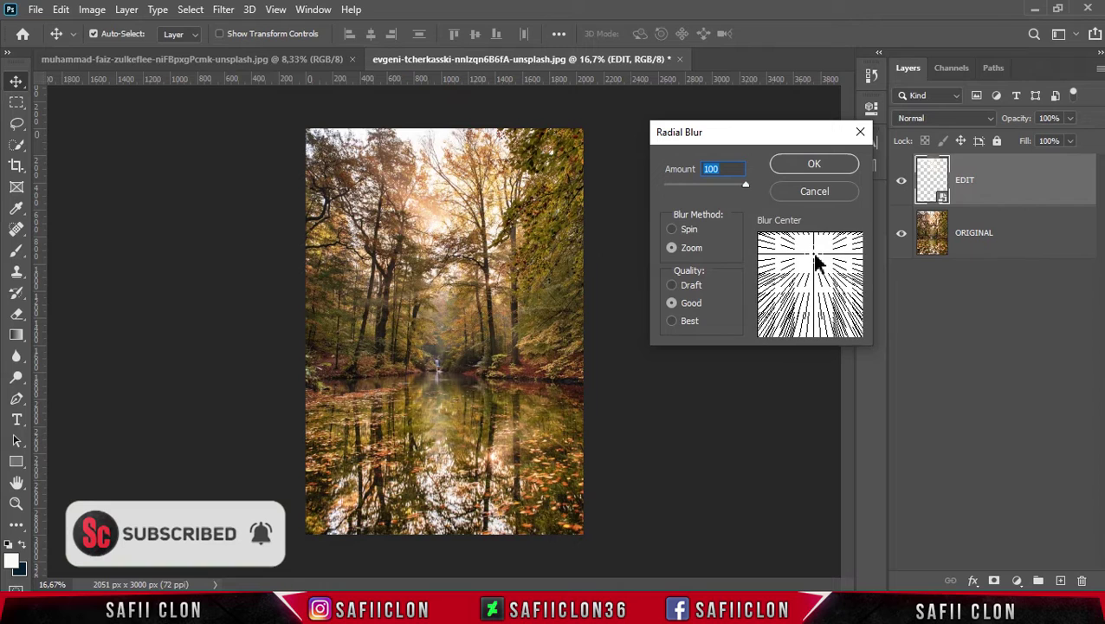
left_click_drag(831, 260, 820, 272)
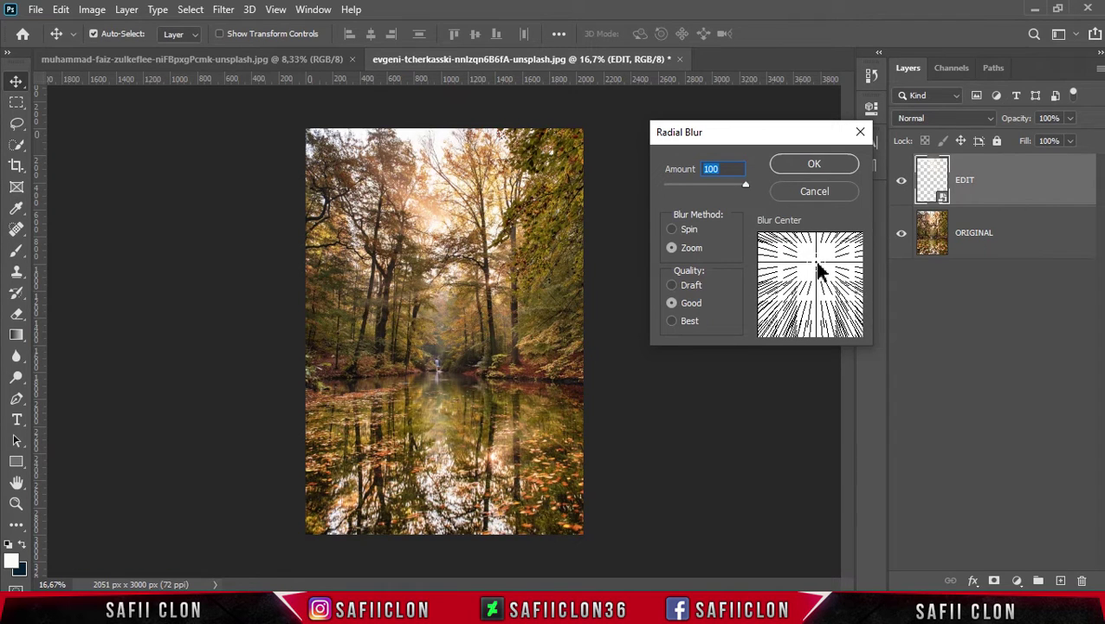
mouse_move(819, 271)
left_mouse_down()
mouse_move(817, 282)
mouse_move(814, 271)
left_mouse_up()
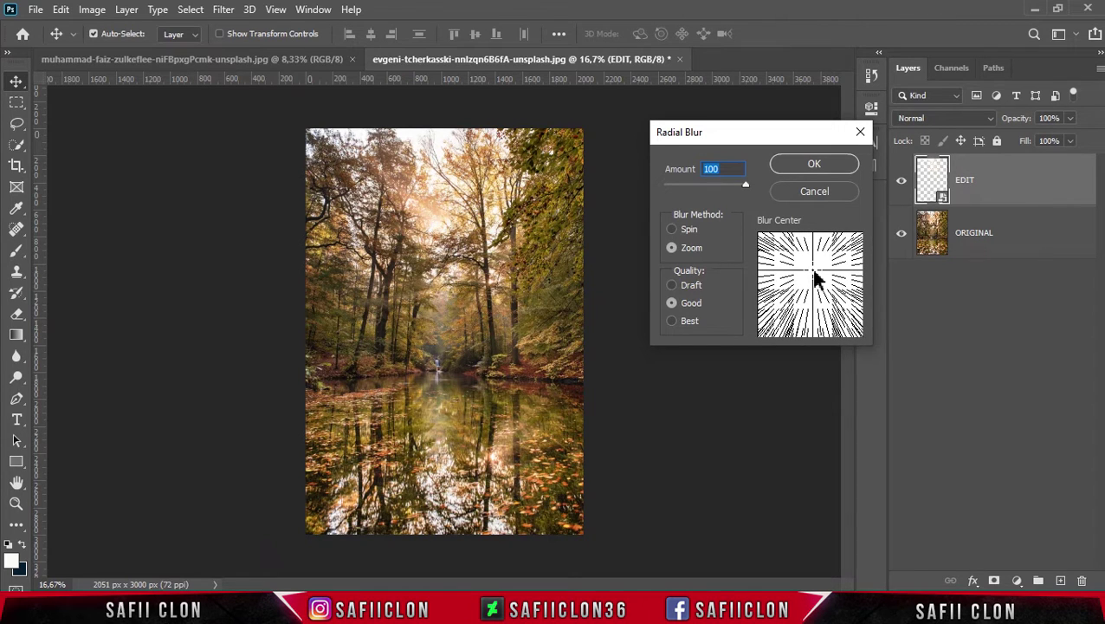
left_click(812, 164)
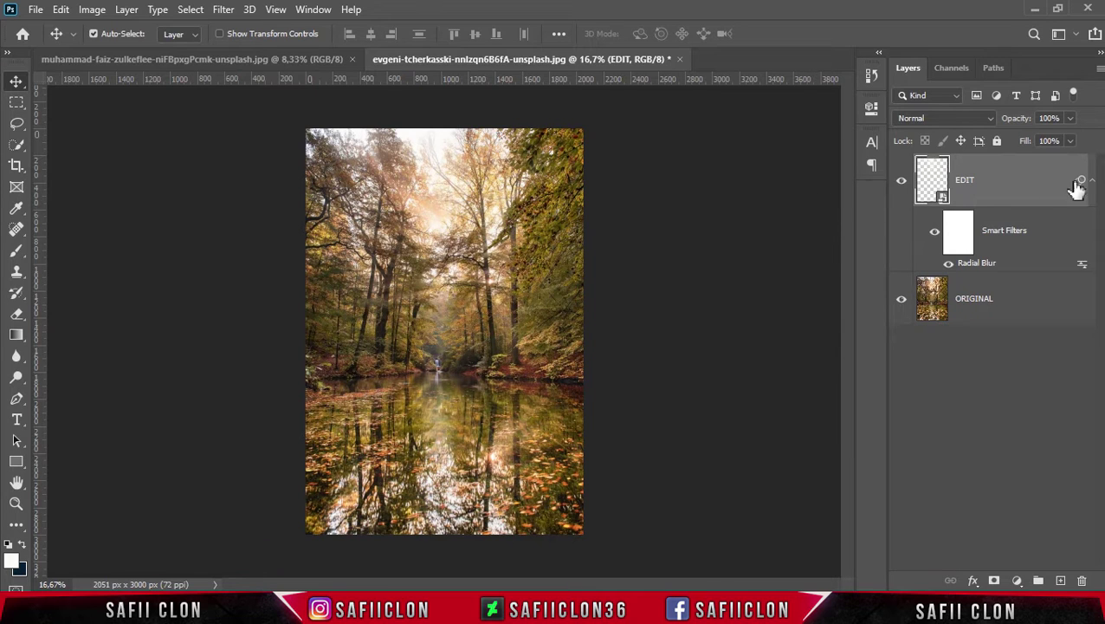
Duplicate the blurred EDIT smart object into an EDIT copy layer.
right_click(1015, 189)
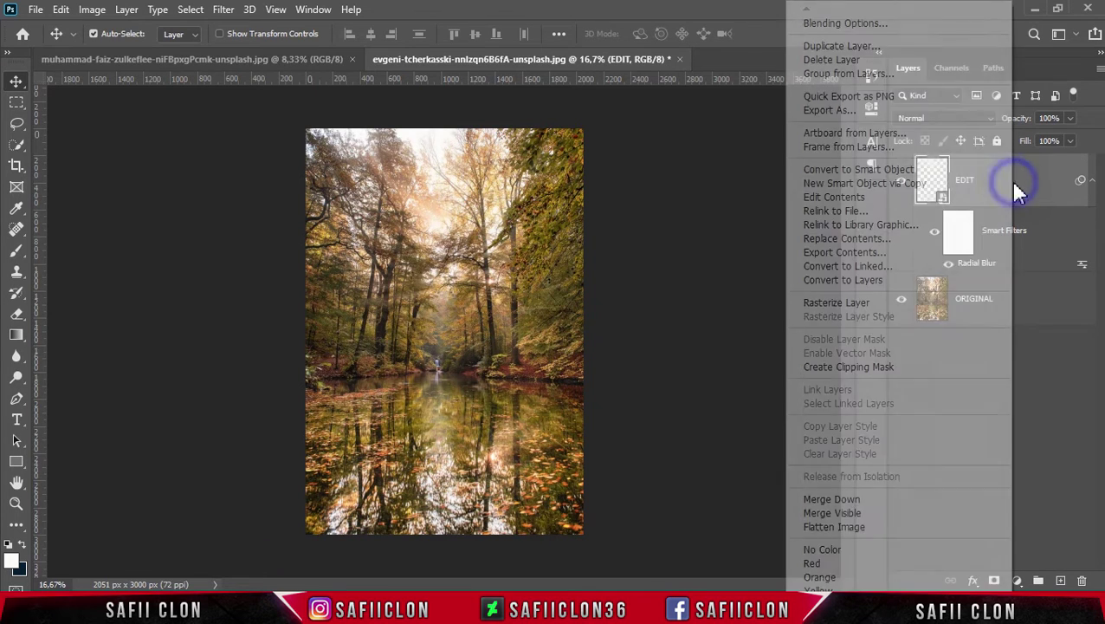
left_click(830, 46)
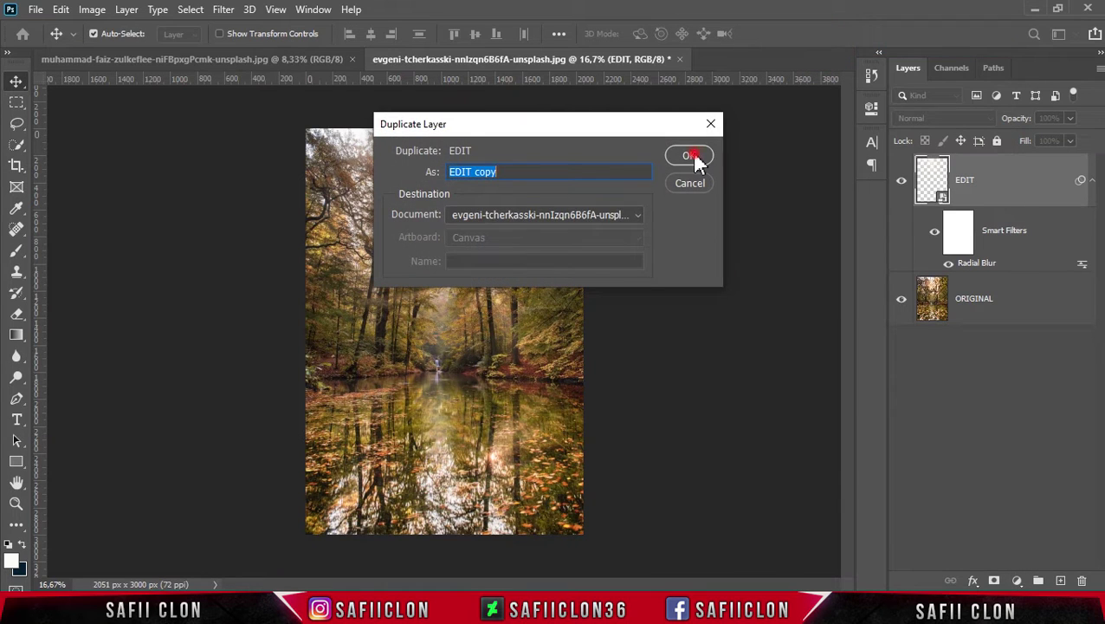
left_click(690, 158)
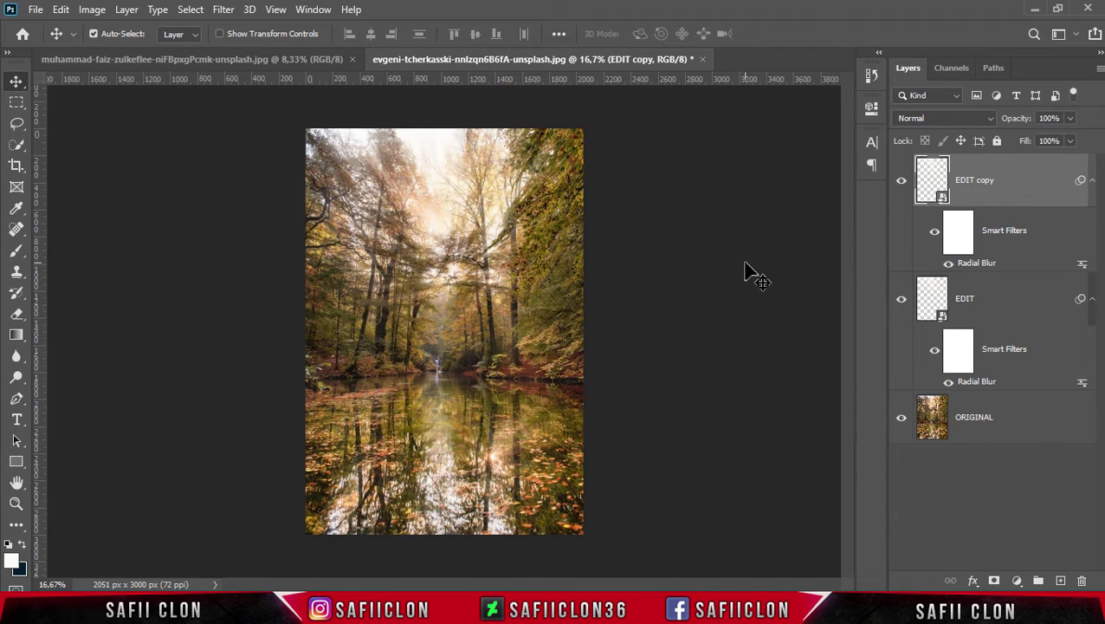
key("ctrl+plus")
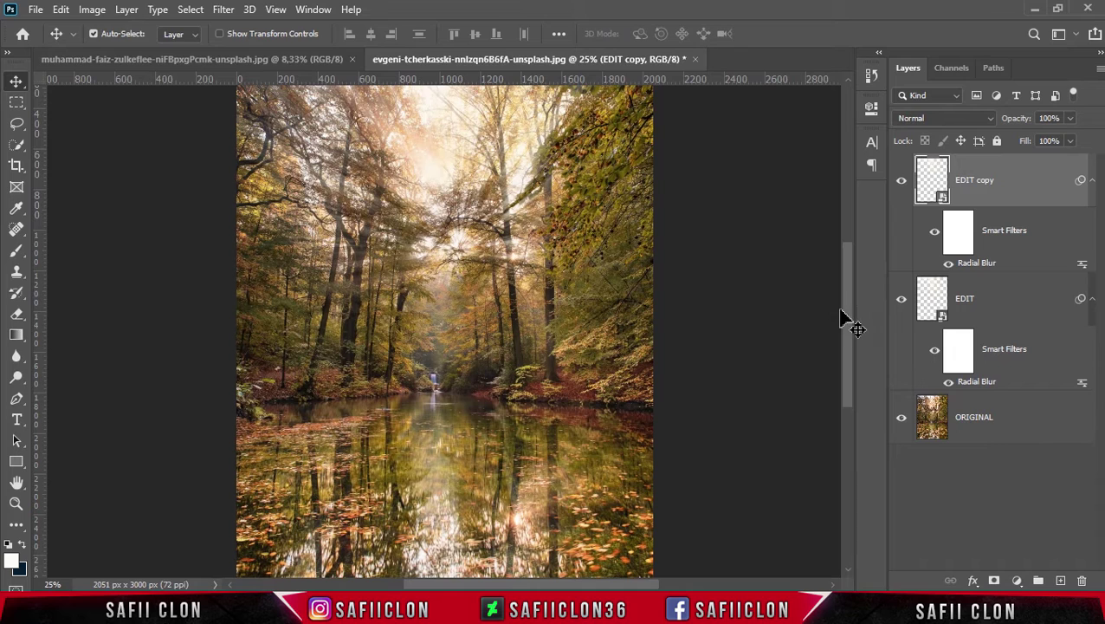
left_click_drag(847, 301, 856, 277)
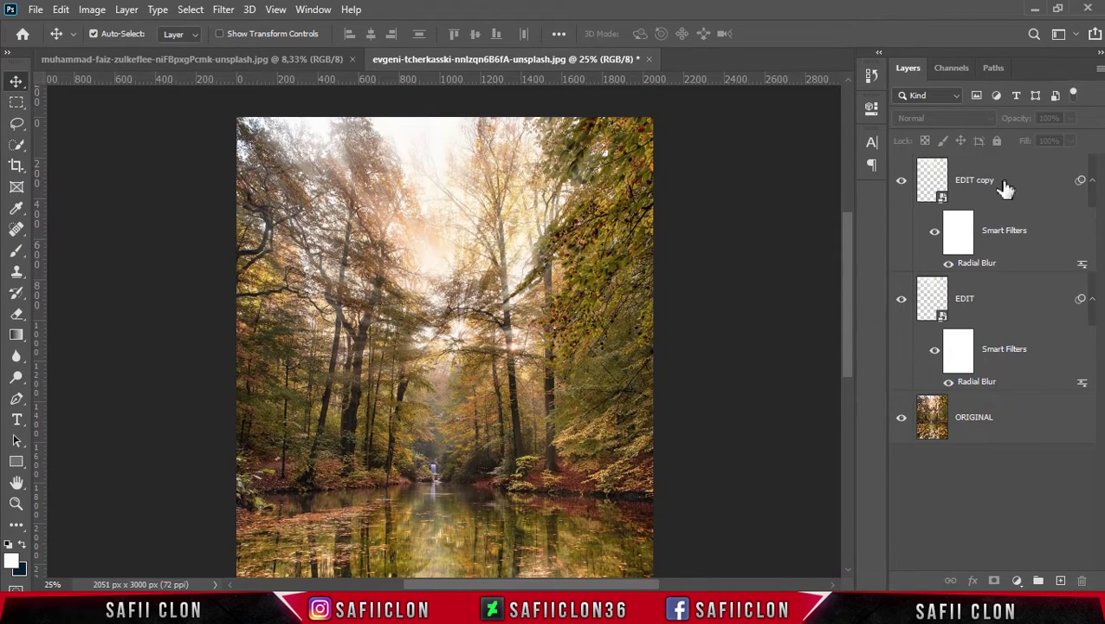
Set the EDIT copy layer's blend mode to Overlay.
left_click(1010, 182)
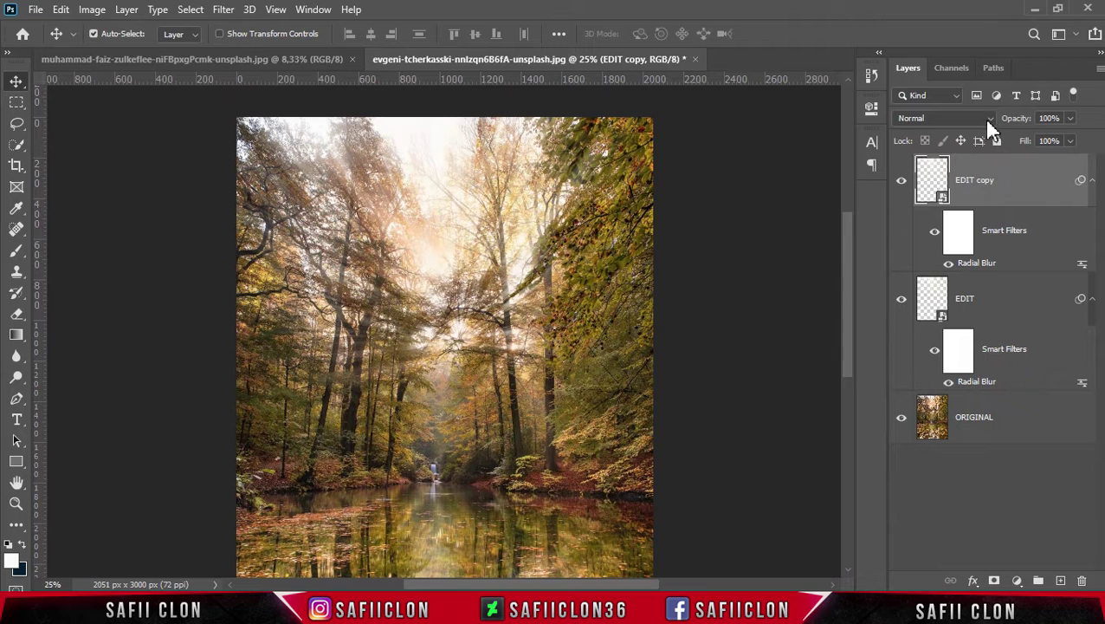
left_click(987, 118)
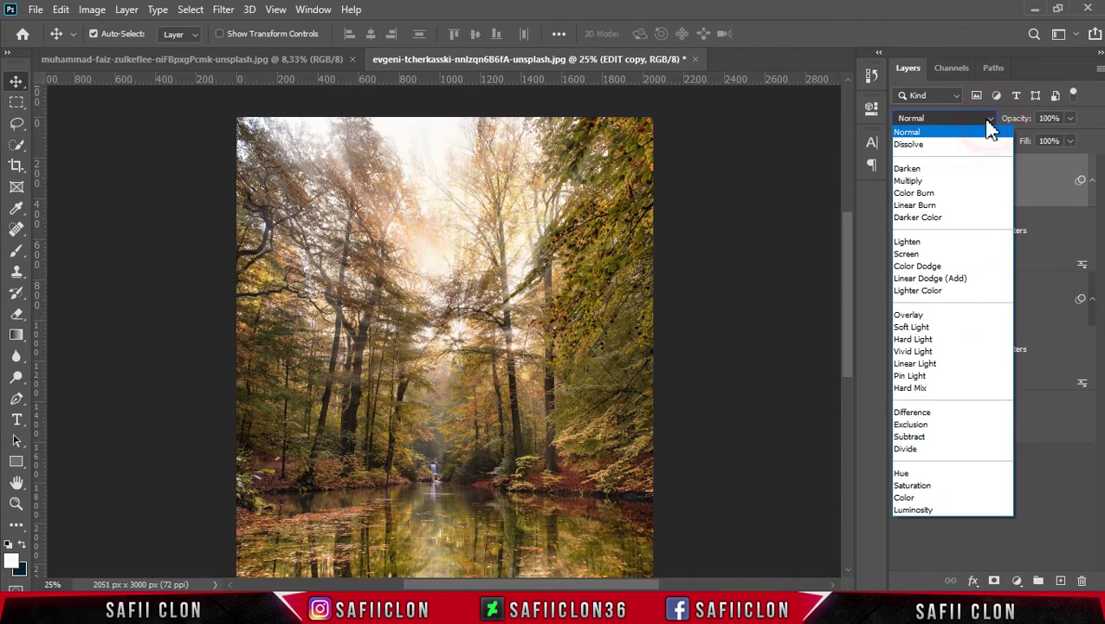
left_click(919, 317)
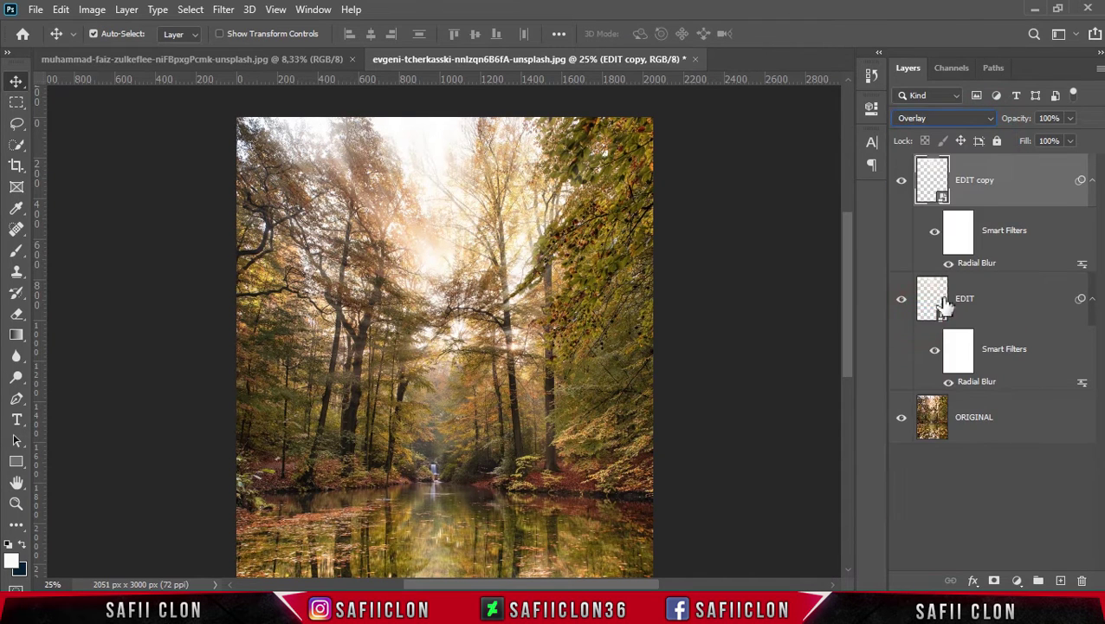
left_click(1007, 308)
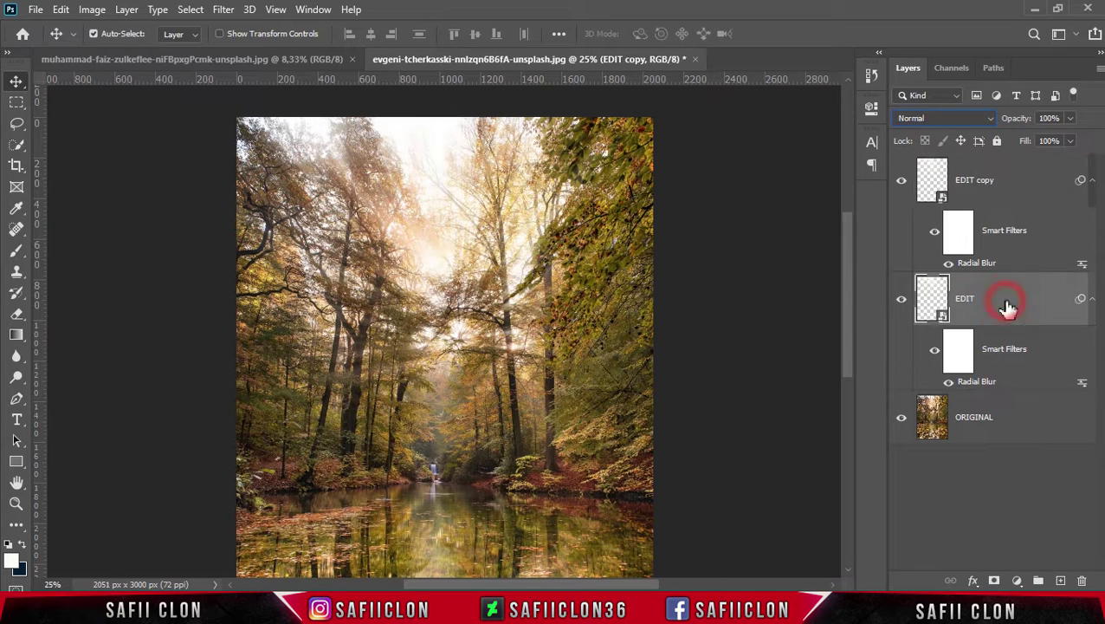
Set EDIT to Screen blend mode and toggle both layers' visibility to compare.
left_click(983, 119)
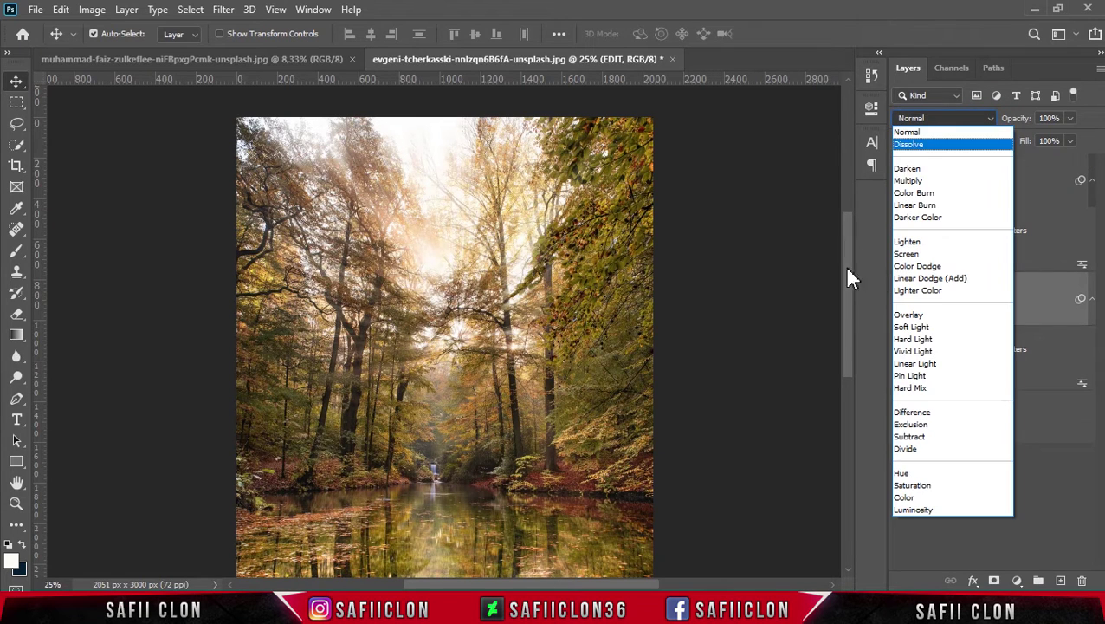
left_click(911, 256)
left_click(901, 300)
left_click(902, 300)
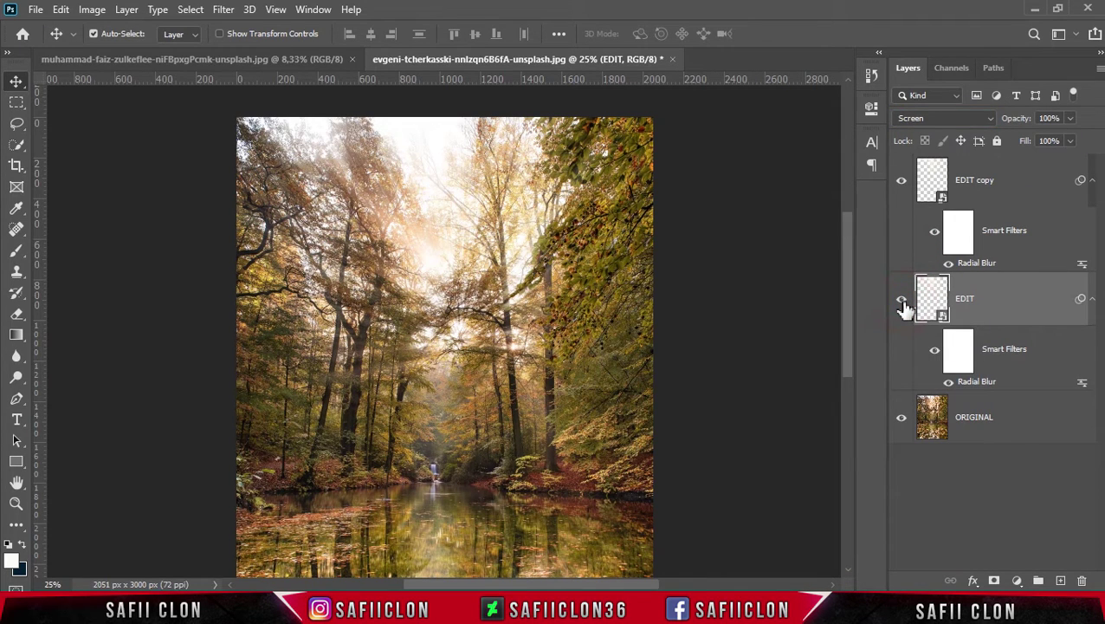
left_click(902, 182)
left_click(901, 181)
Select both the EDIT copy and EDIT layers together.
left_click(1030, 185)
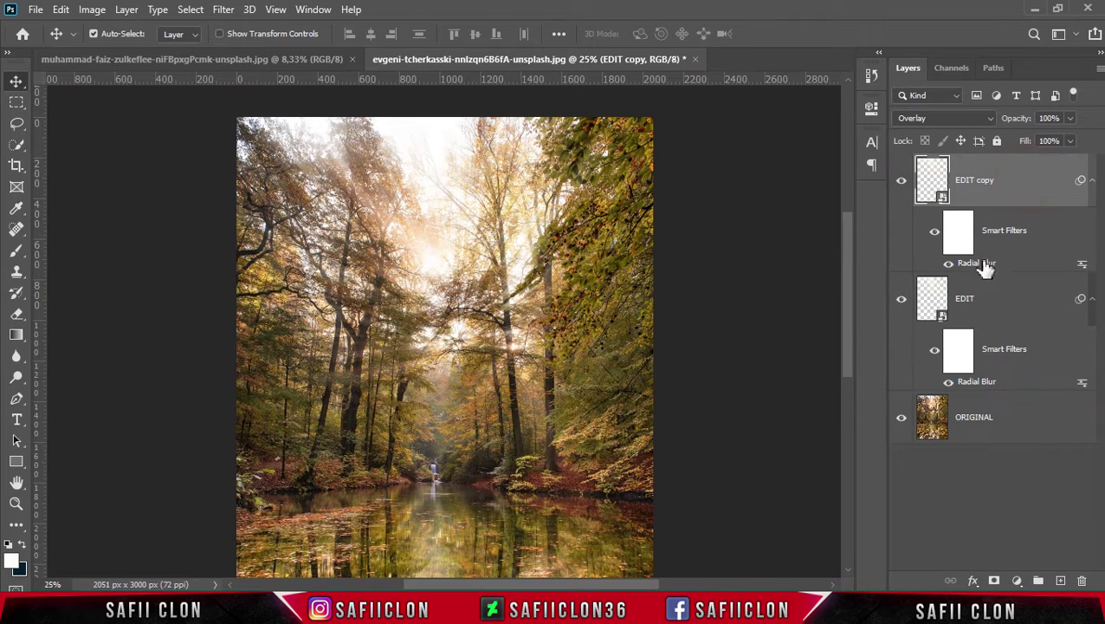
left_click(1018, 301, "shift")
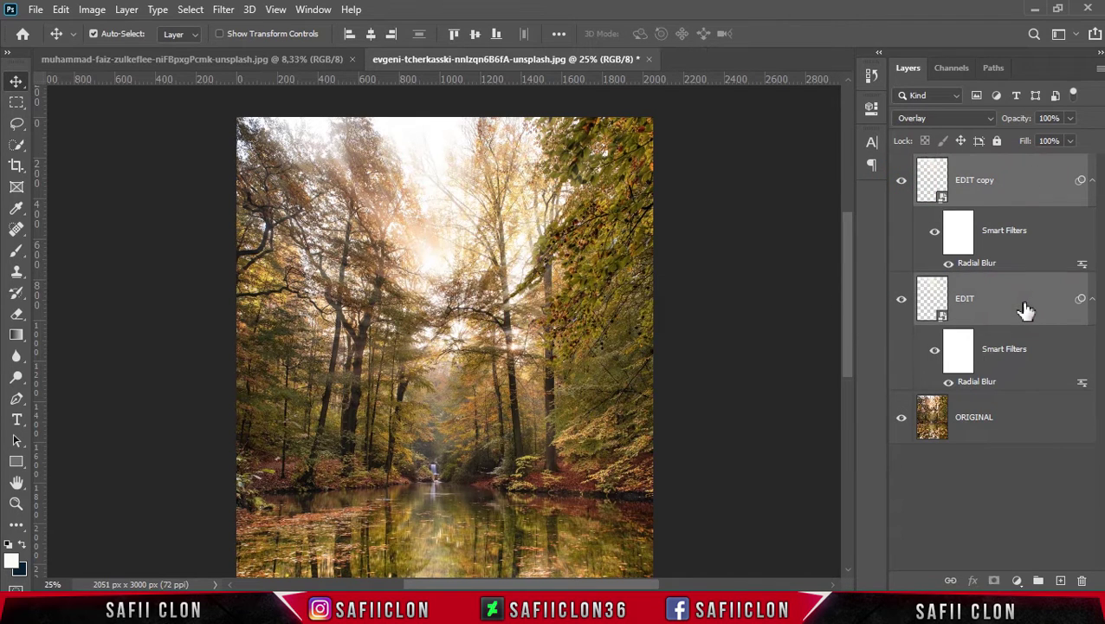
right_click(1025, 308)
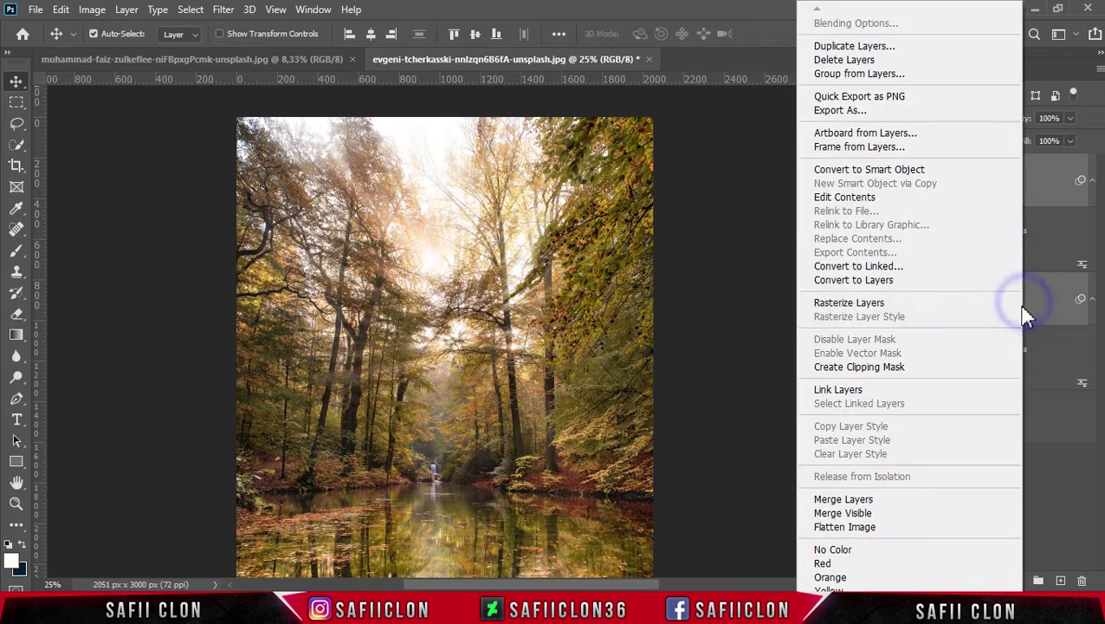
Group both layers into a folder named EDIT and toggle it to compare.
left_click(832, 76)
type("EDIT")
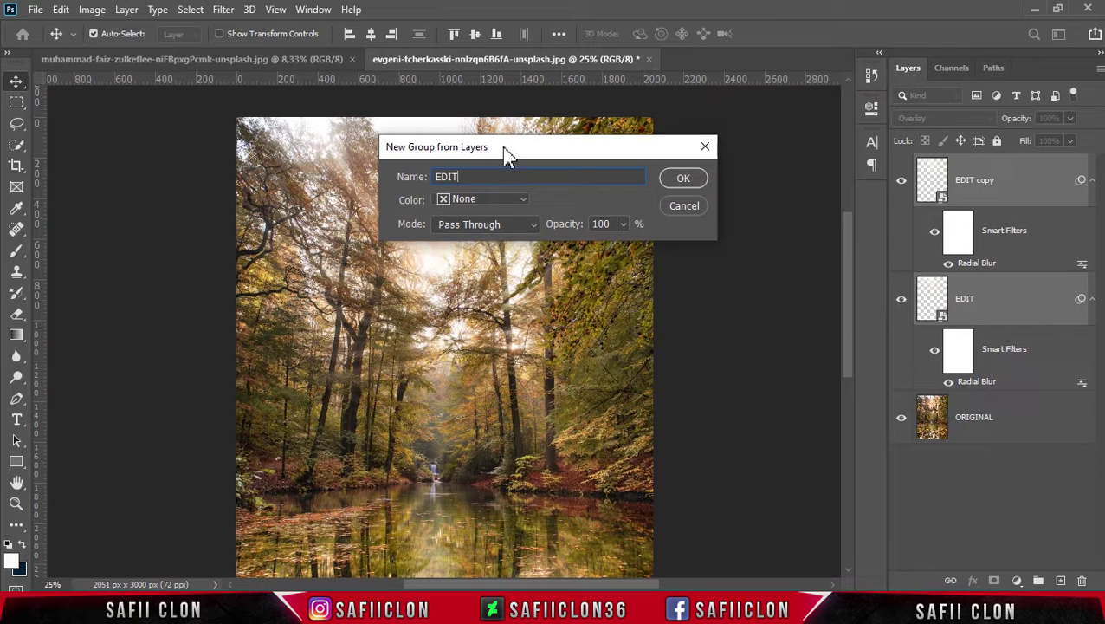
left_click(684, 177)
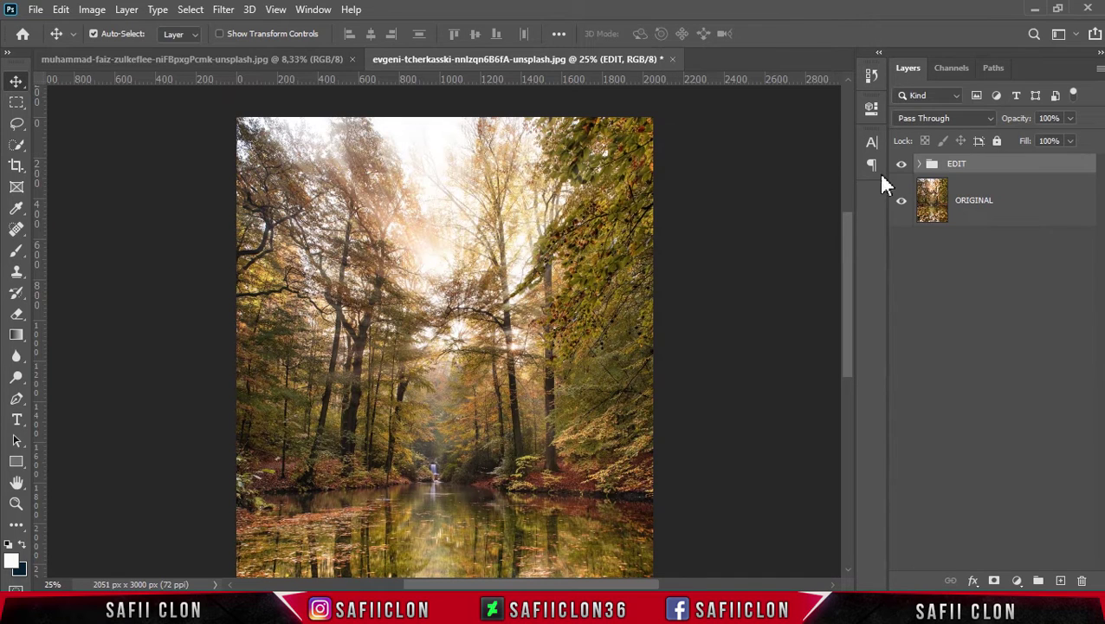
left_click(901, 164)
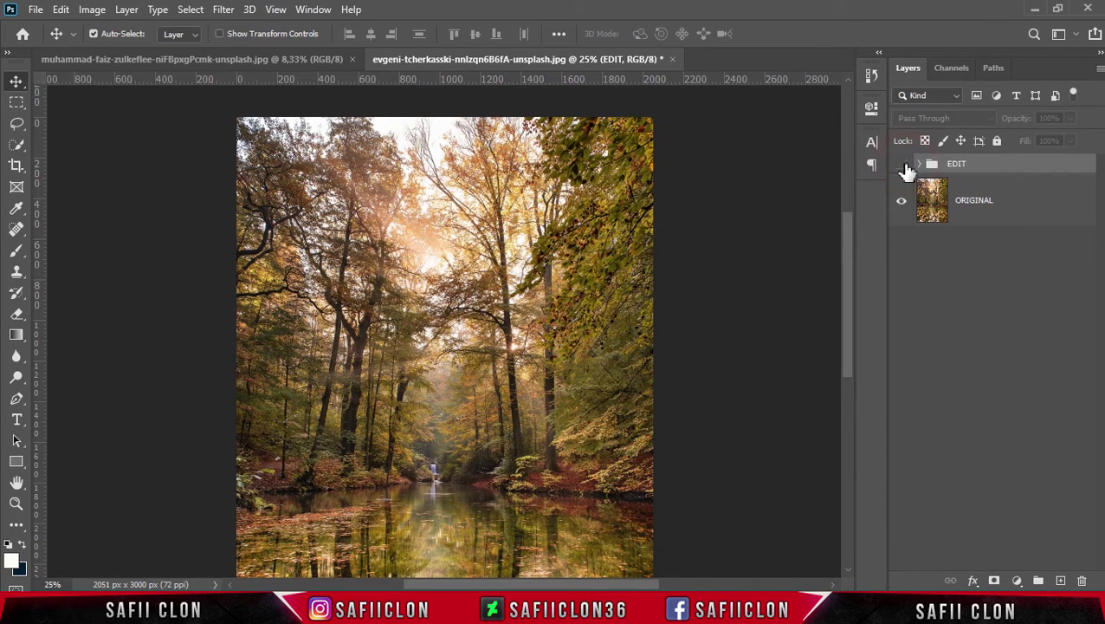
left_click(902, 164)
left_click(902, 166)
left_click(902, 164)
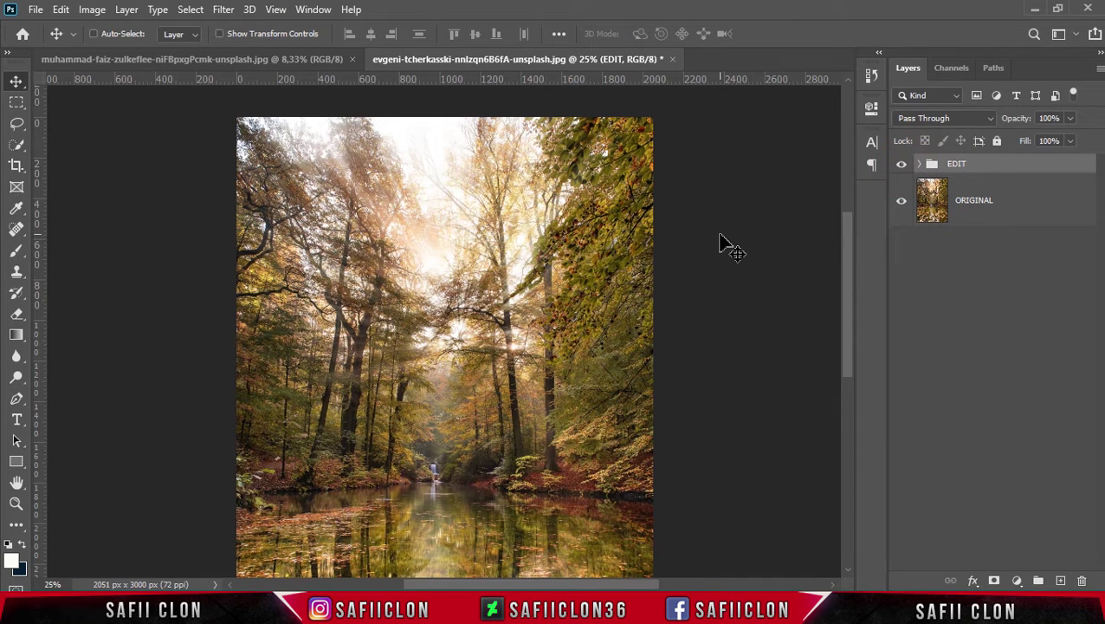
Compare the EDIT group at 66.7% zoom, then switch to the hikers photo.
key("ctrl+plus")
key("ctrl+plus")
key("ctrl+plus")
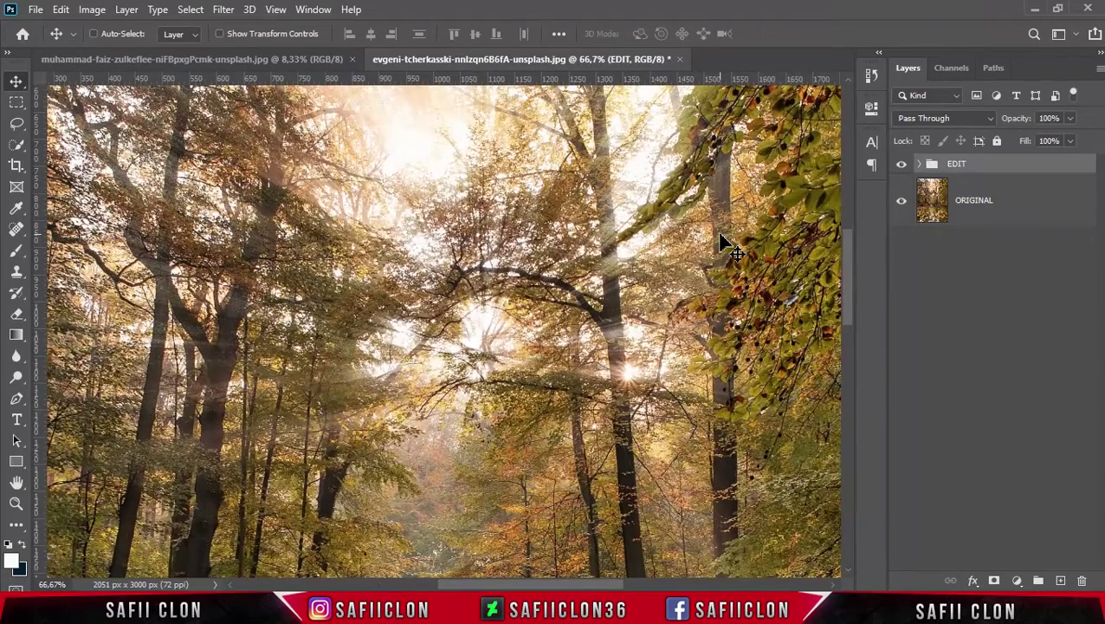
left_click(901, 165)
left_click(901, 166)
left_click(901, 167)
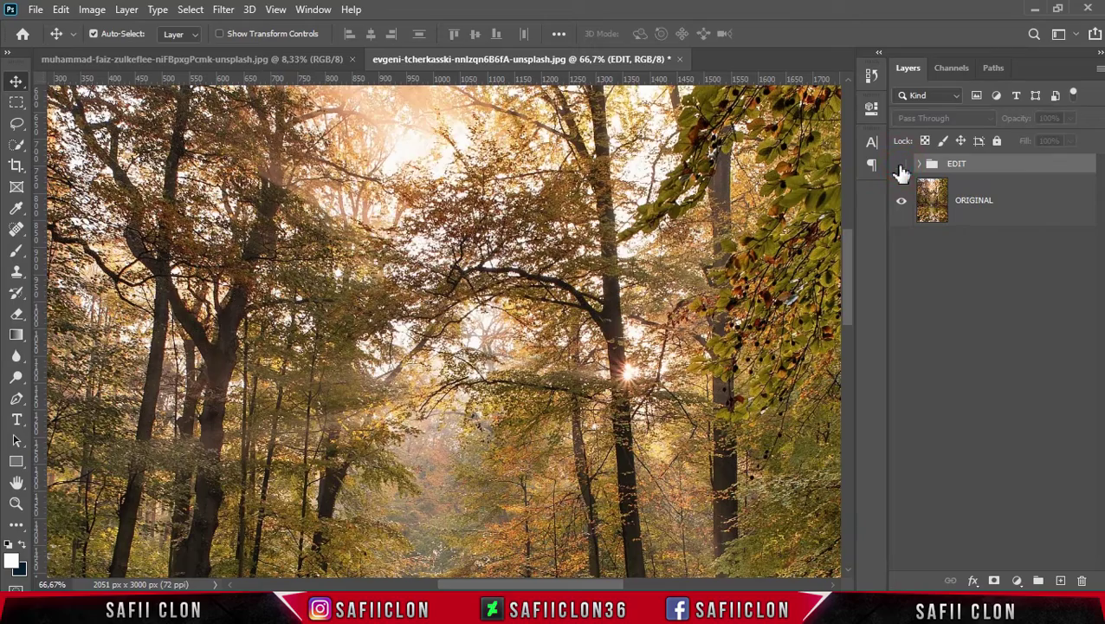
left_click(902, 166)
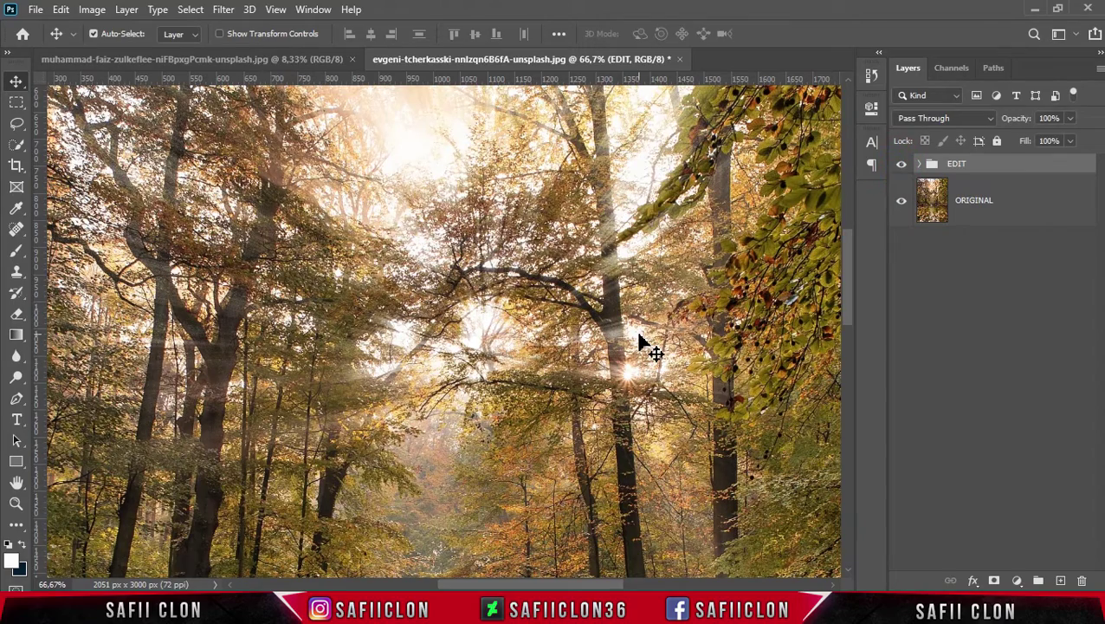
scroll(639, 343, "down", 2)
scroll(639, 342, "down", 1)
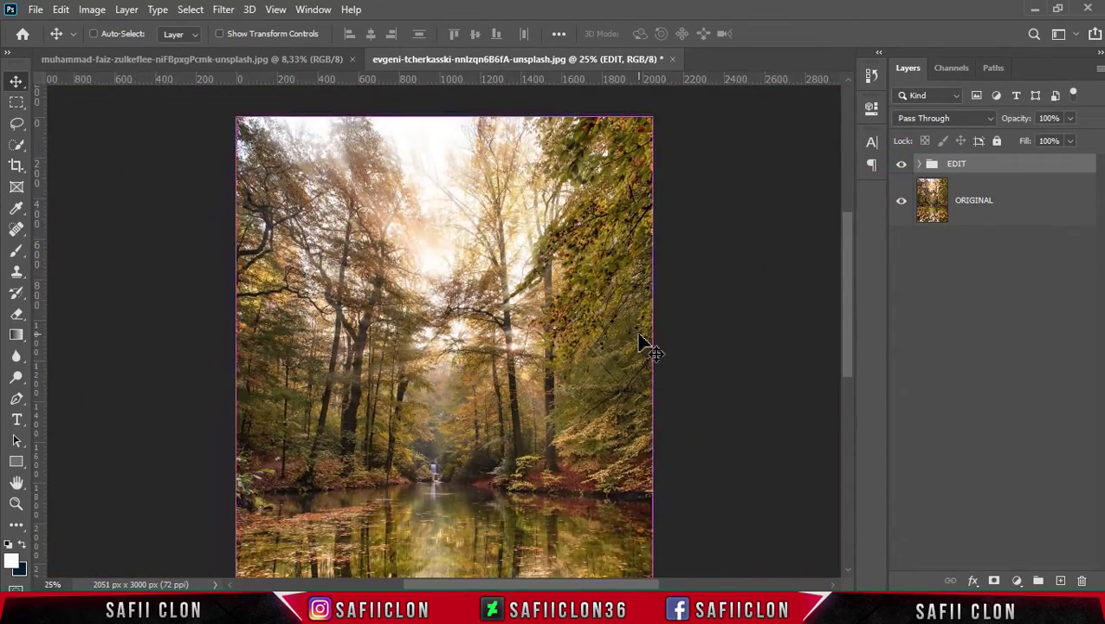
scroll(638, 342, "down", 1)
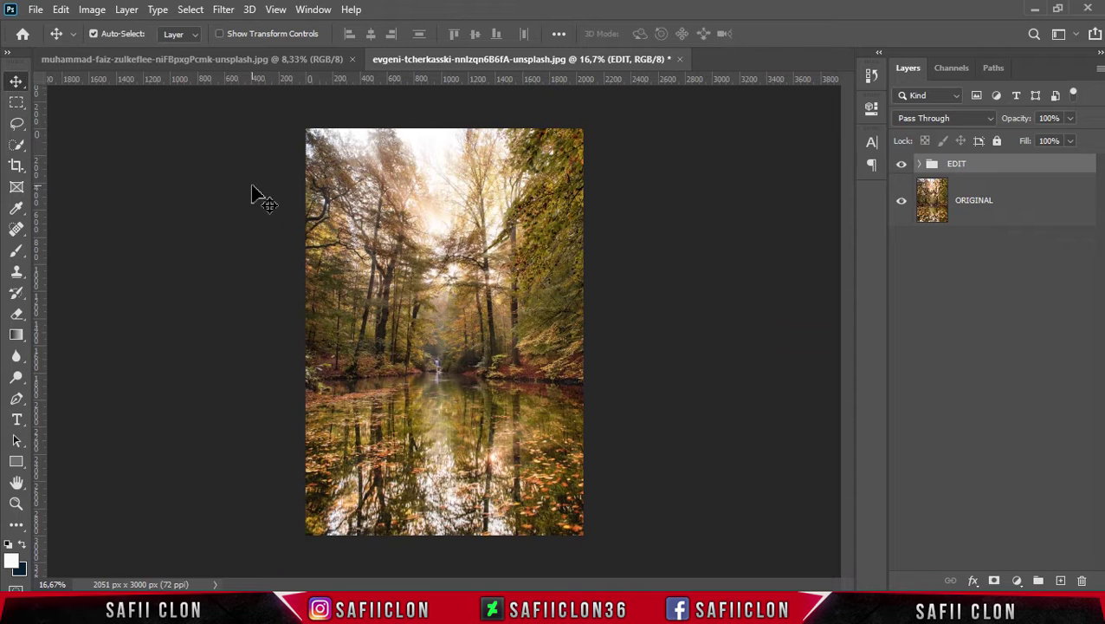
left_click(192, 60)
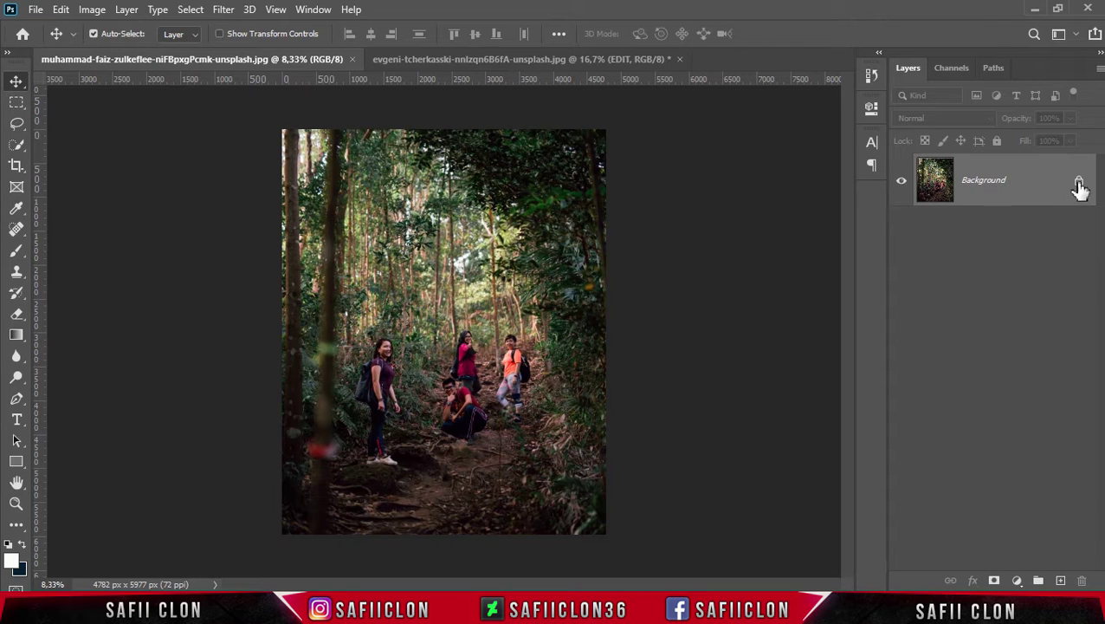
Unlock the hikers photo's background into Layer 0 and duplicate it.
left_click(1078, 183)
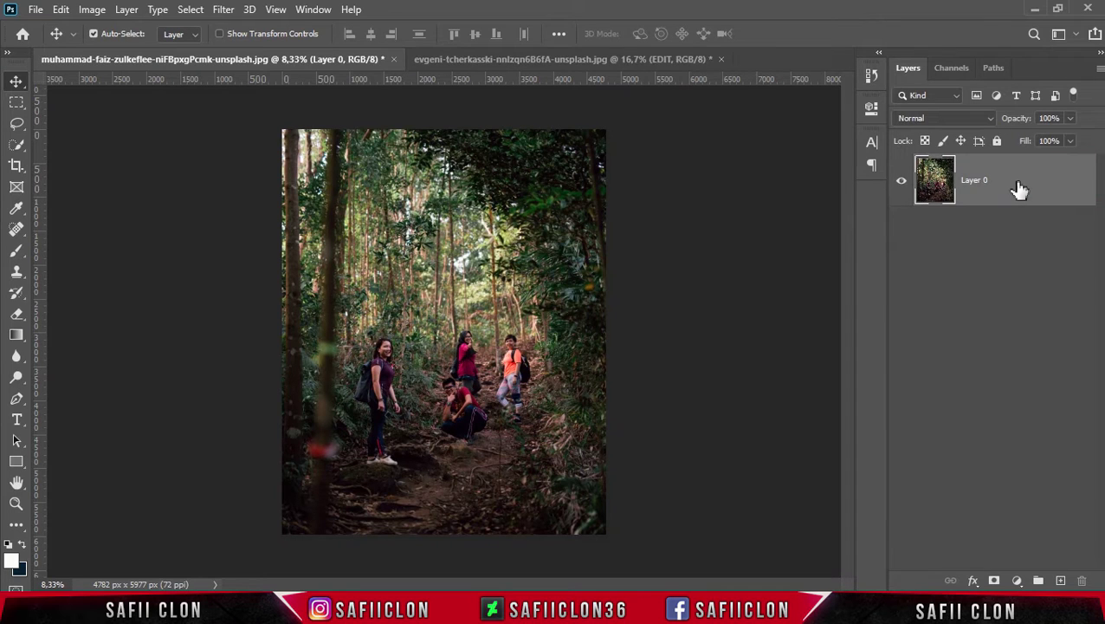
right_click(1018, 190)
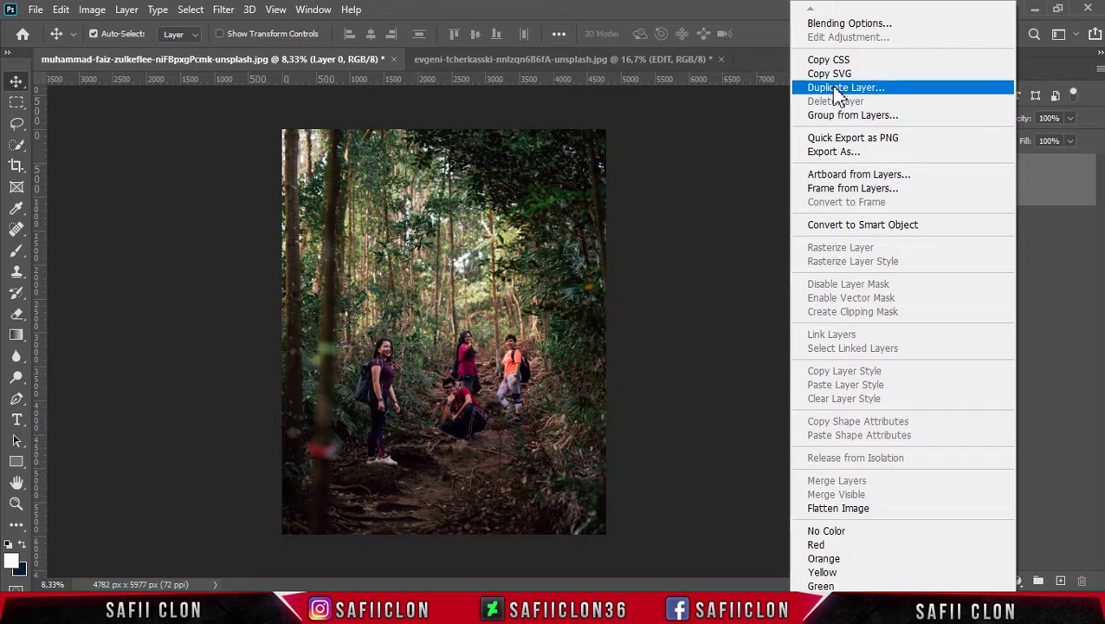
left_click(836, 89)
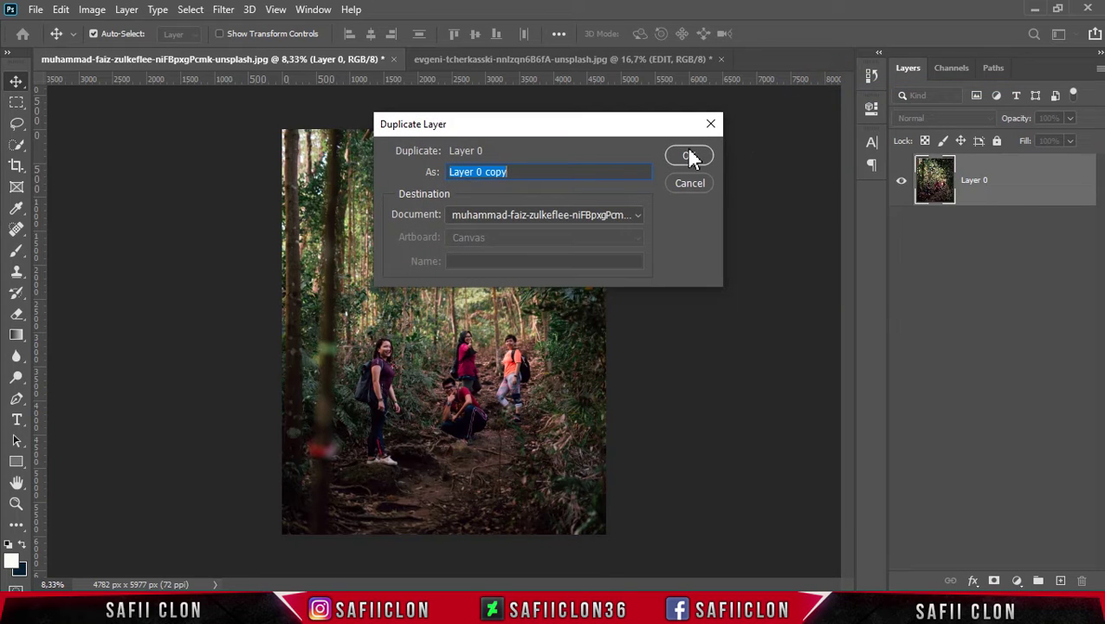
left_click(688, 158)
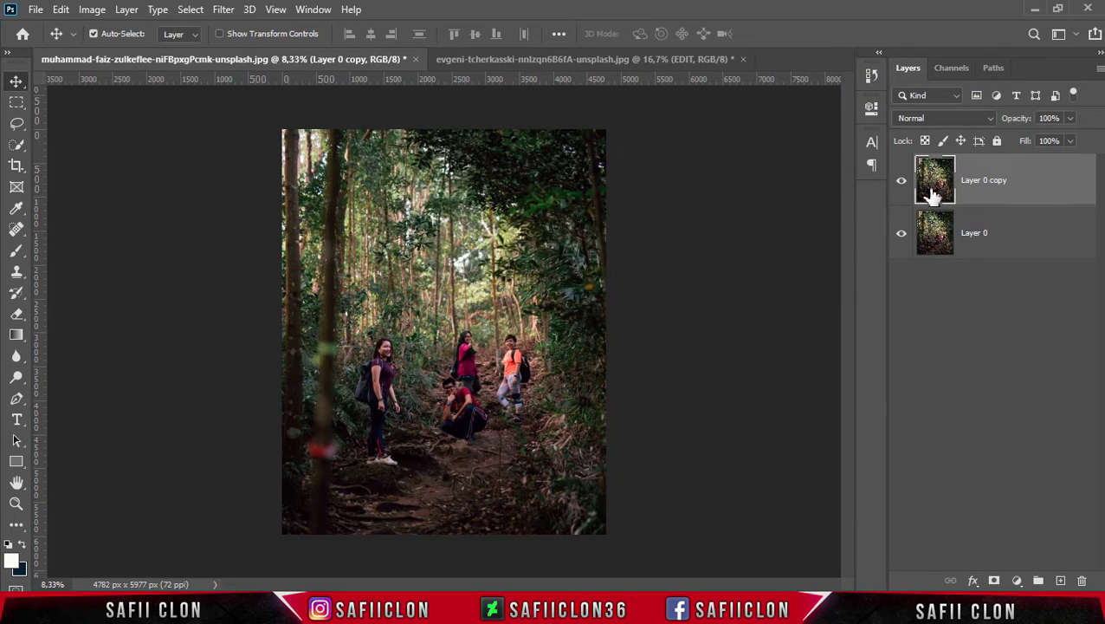
Rename the duplicate EDIT and the base layer ORIGINAL, with EDIT active.
double_click(998, 182)
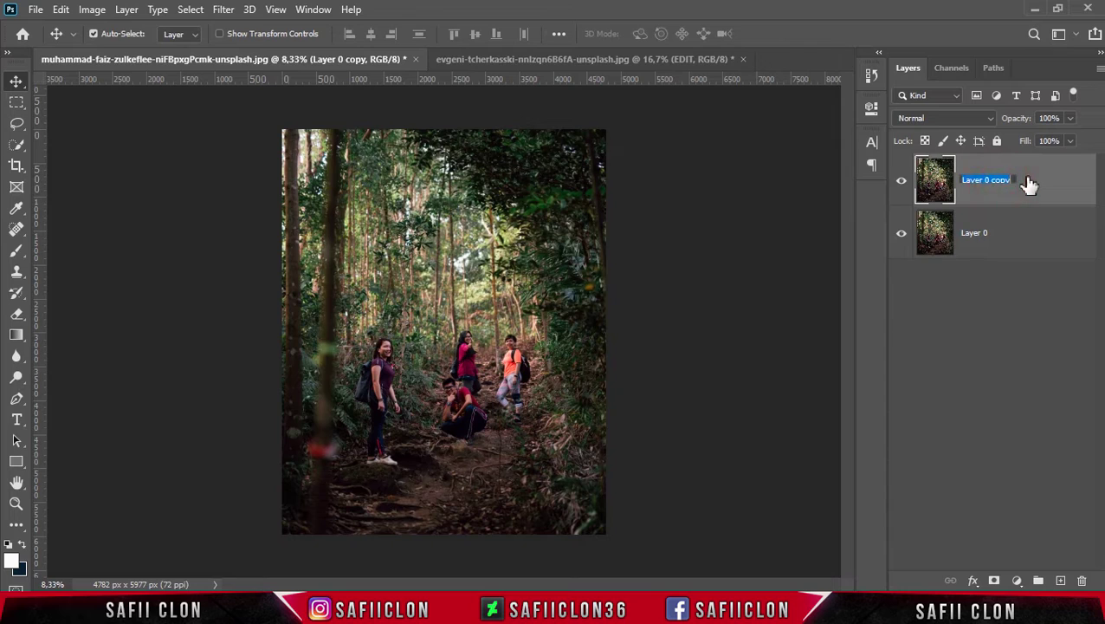
type("EDIT")
left_click(1028, 183)
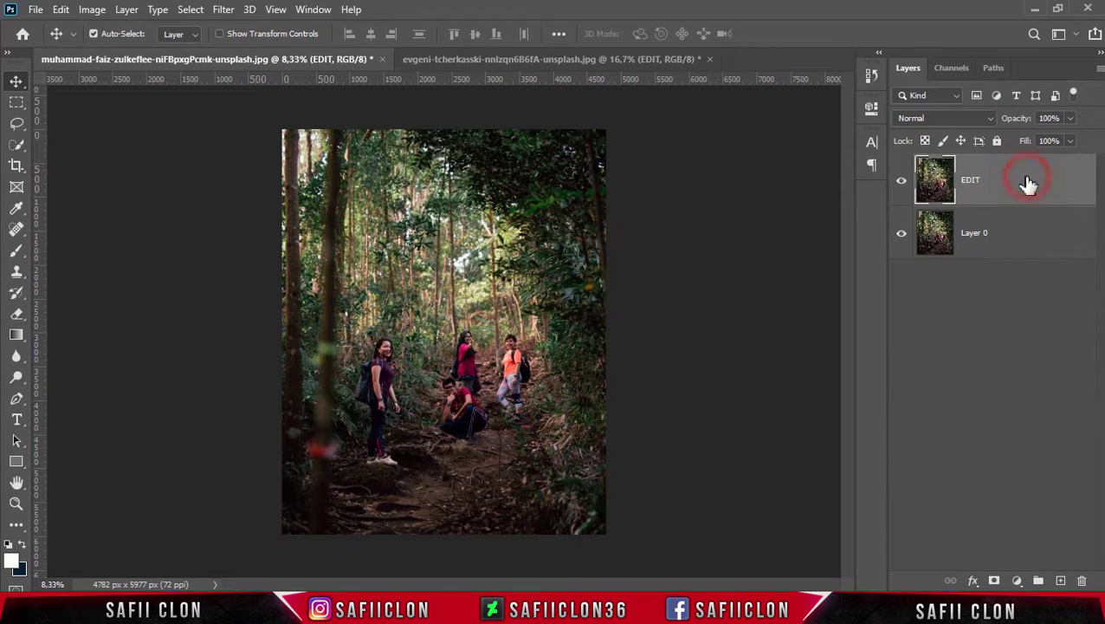
left_click(976, 236)
type("ORIGINAL")
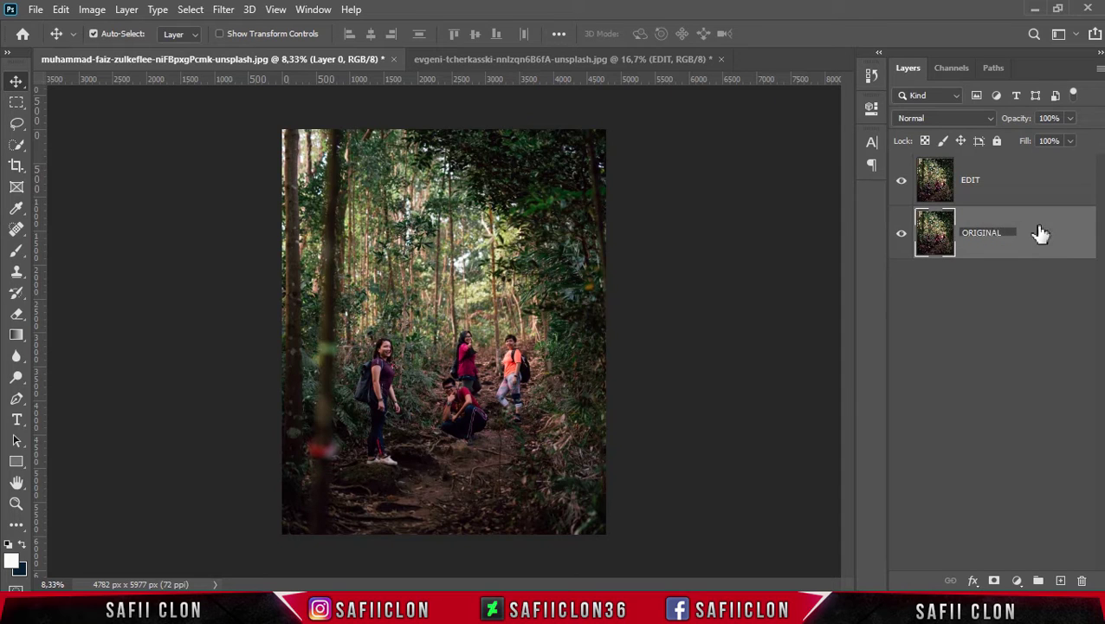
left_click(1040, 234)
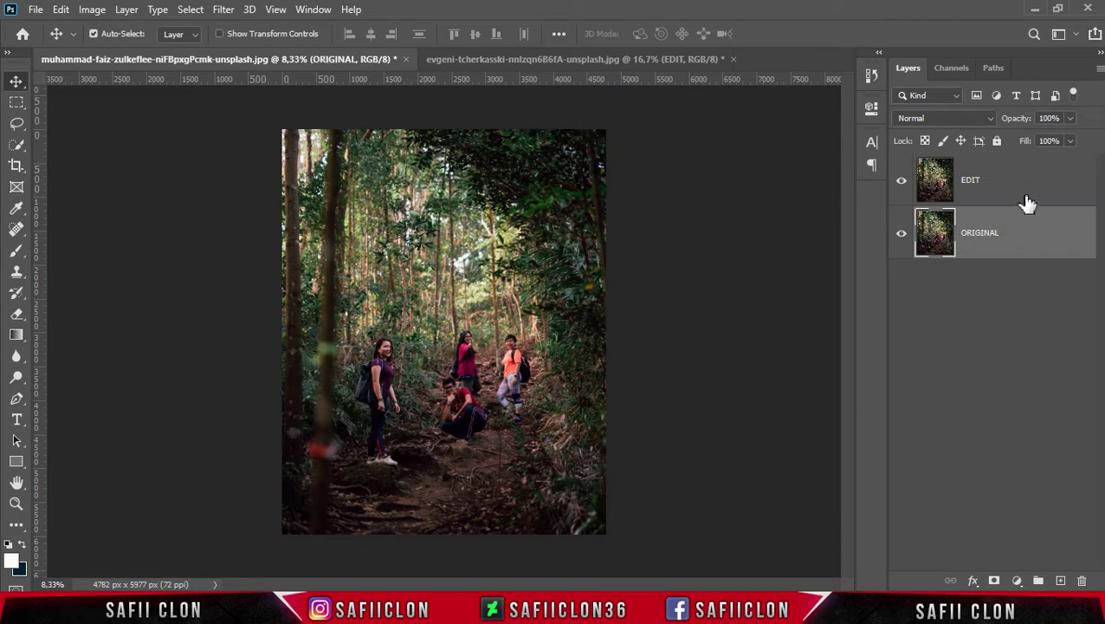
left_click(1011, 194)
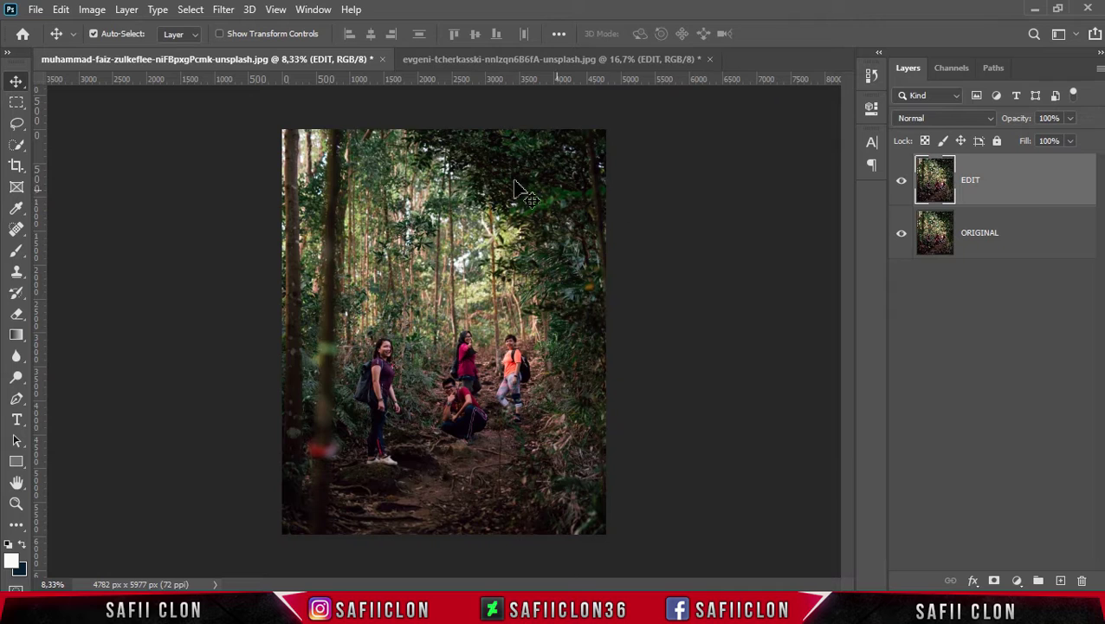
Select the hikers photo's highlights via Color Range, Fuzziness 0, Range 212.
left_click(191, 13)
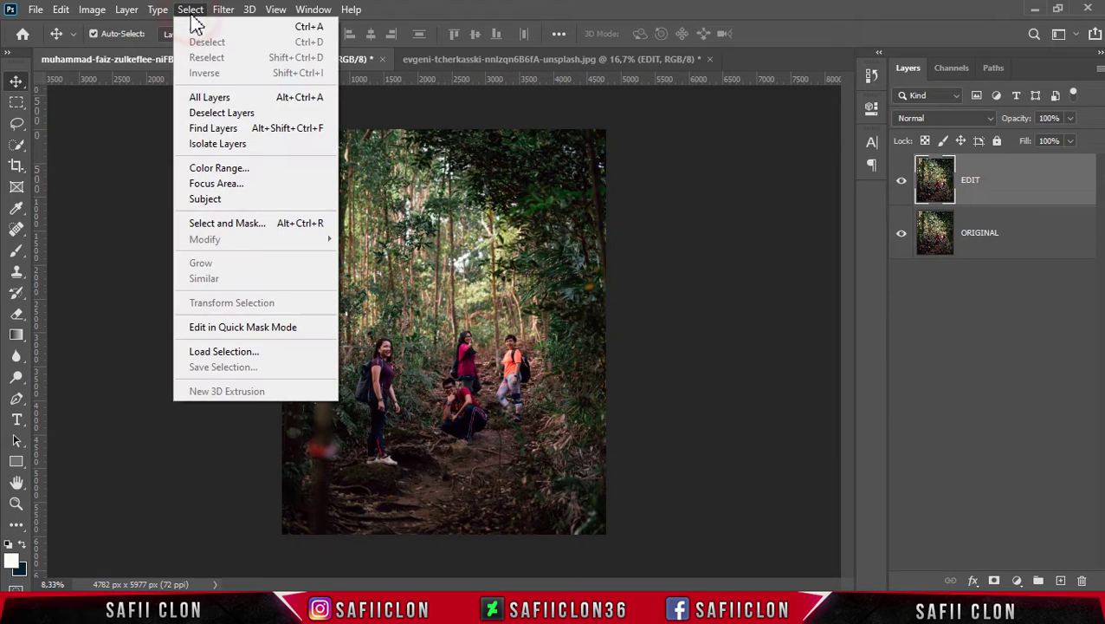
left_click(234, 167)
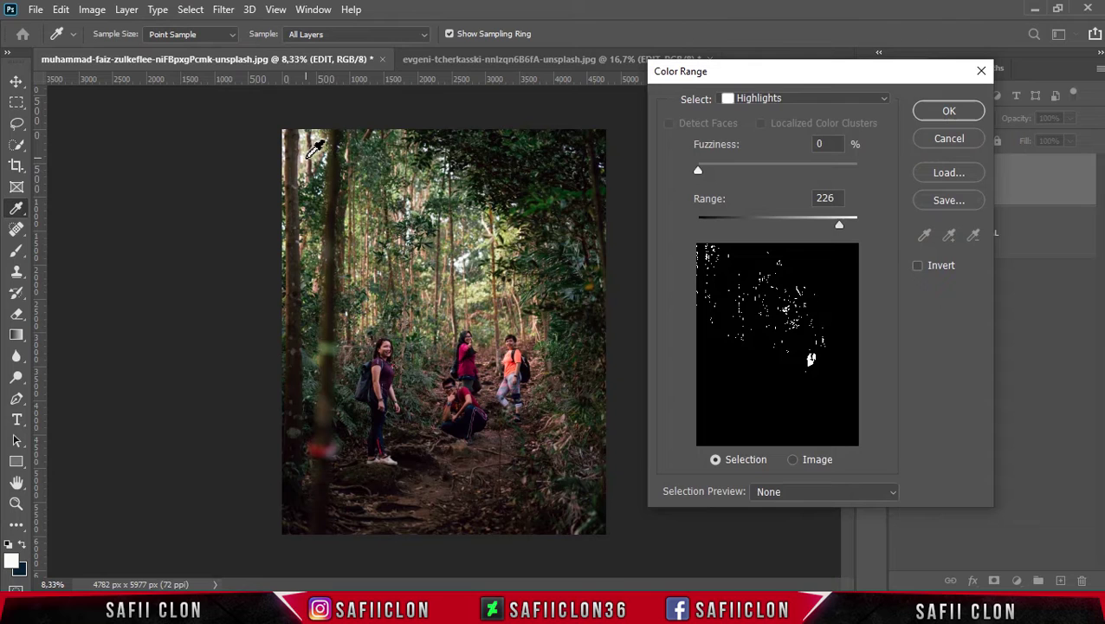
left_click(806, 97)
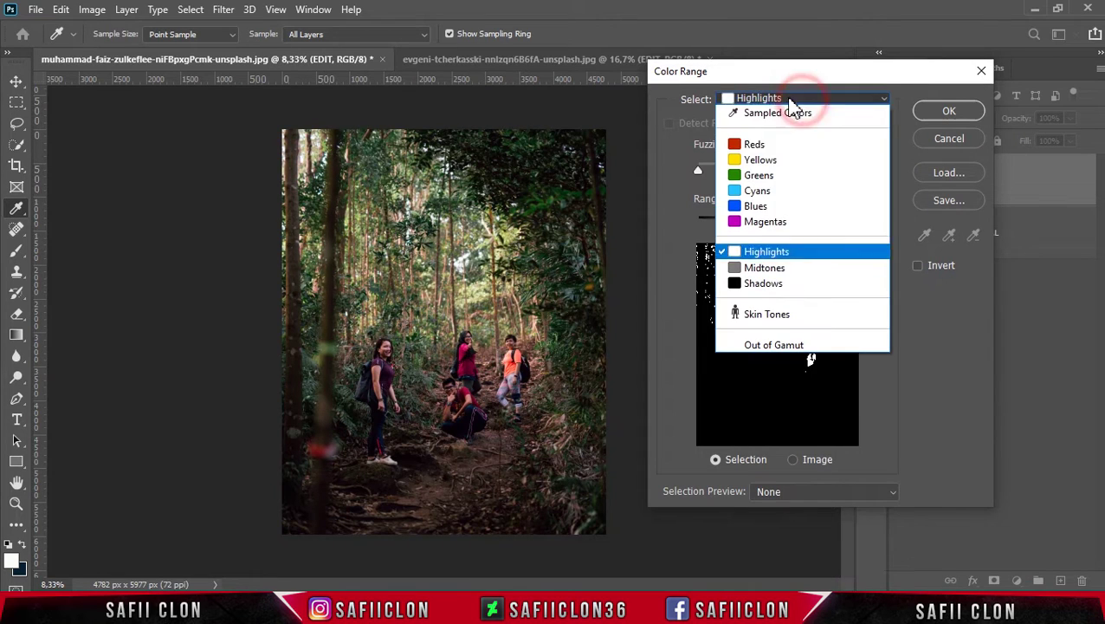
left_click(773, 250)
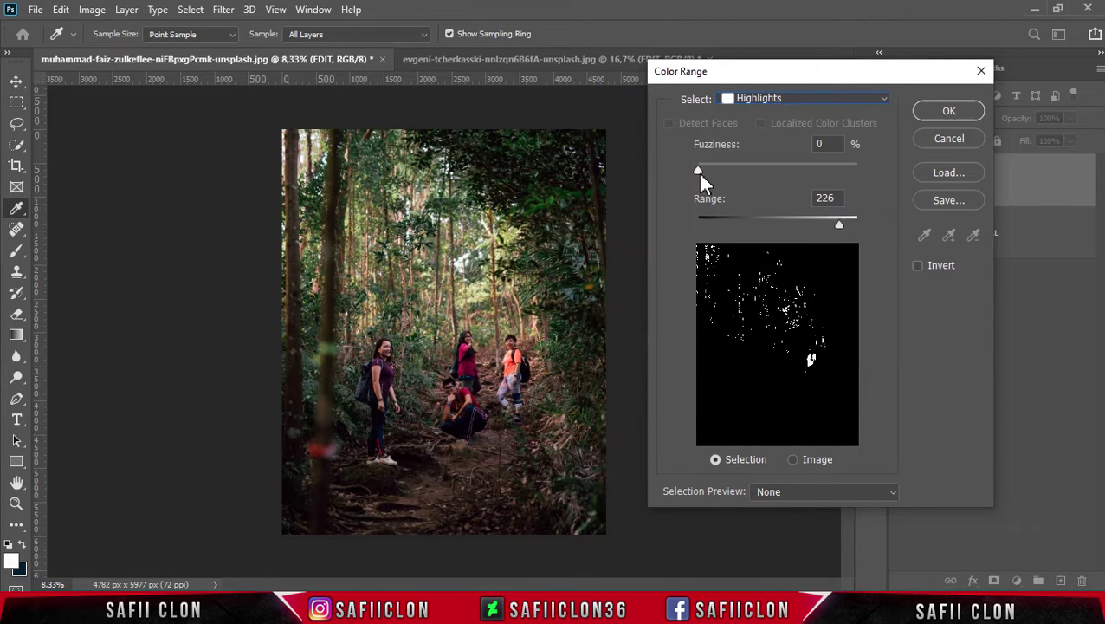
left_click(698, 170)
left_click_drag(836, 225, 823, 222)
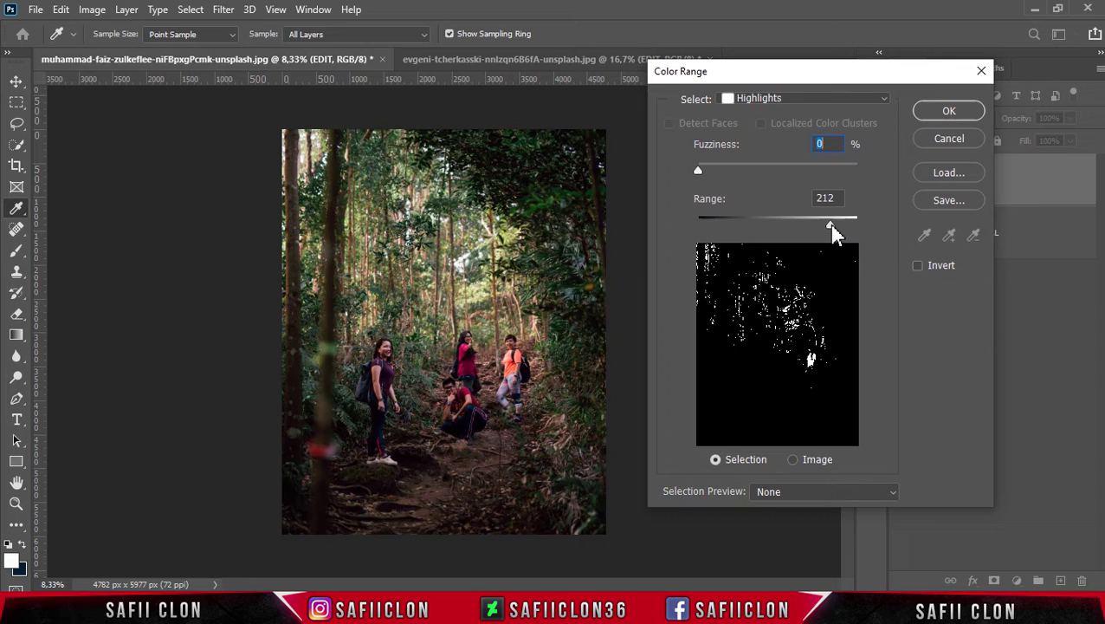
left_click(947, 111)
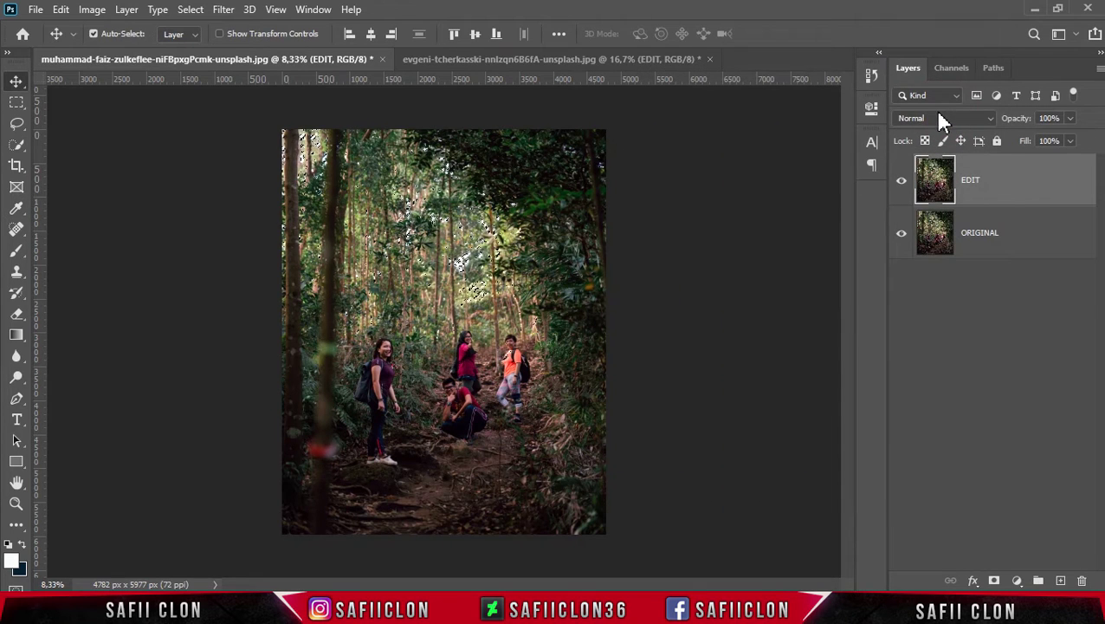
Add a highlights mask to the hikers' EDIT layer and make it a Smart Object.
left_click(1022, 178)
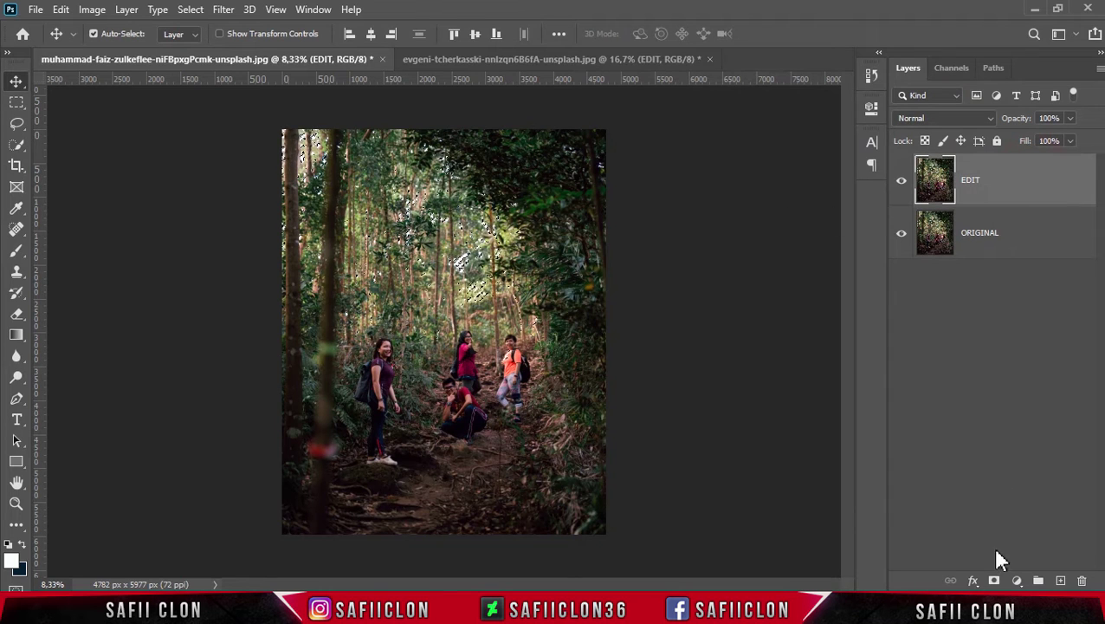
left_click(994, 581)
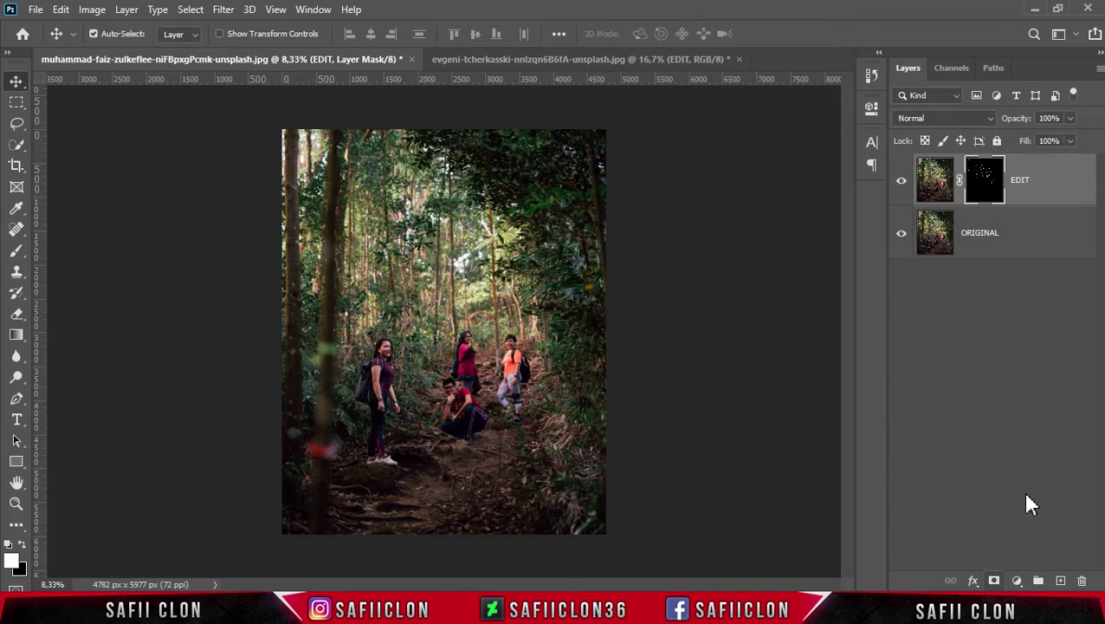
right_click(1036, 184)
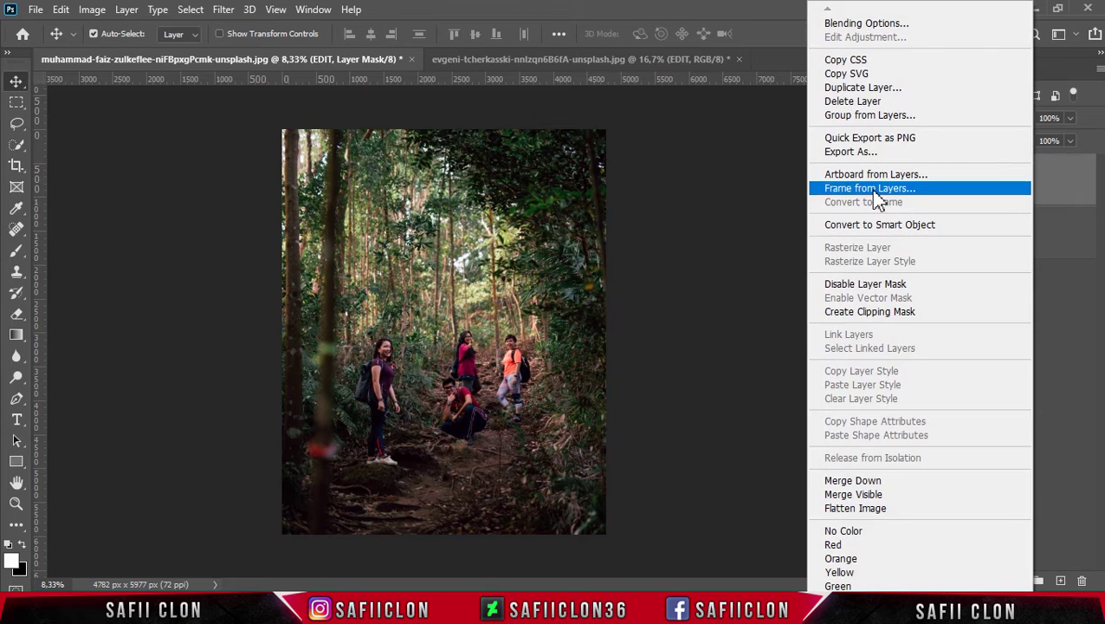
left_click(873, 227)
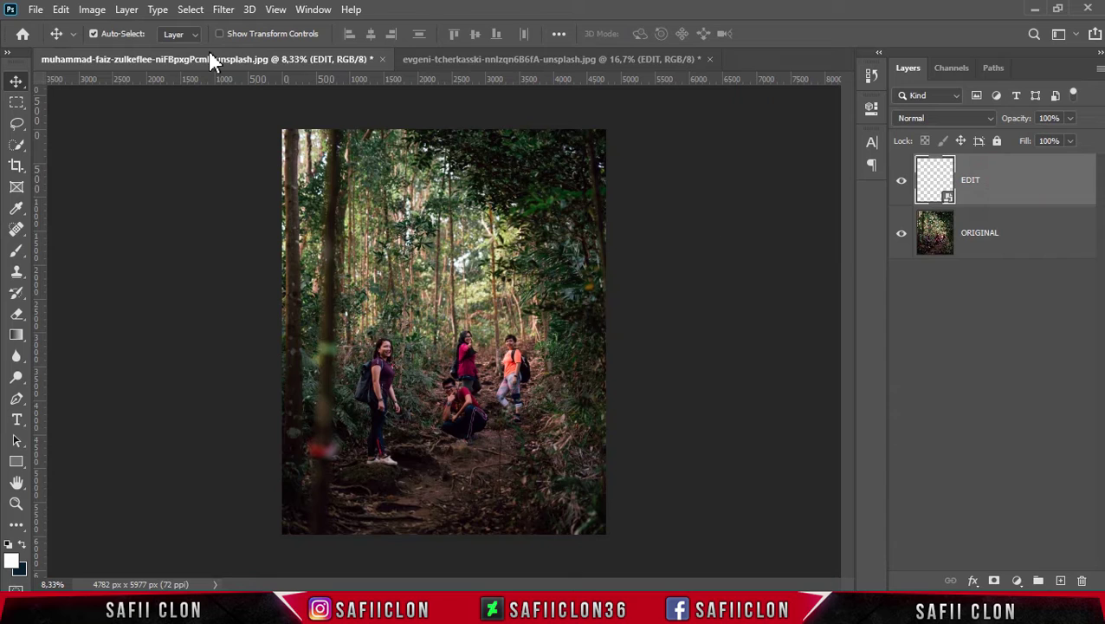
Apply a Zoom Radial Blur at amount 100 to EDIT, centred at the top-left corner.
left_click(221, 11)
mouse_move(233, 192)
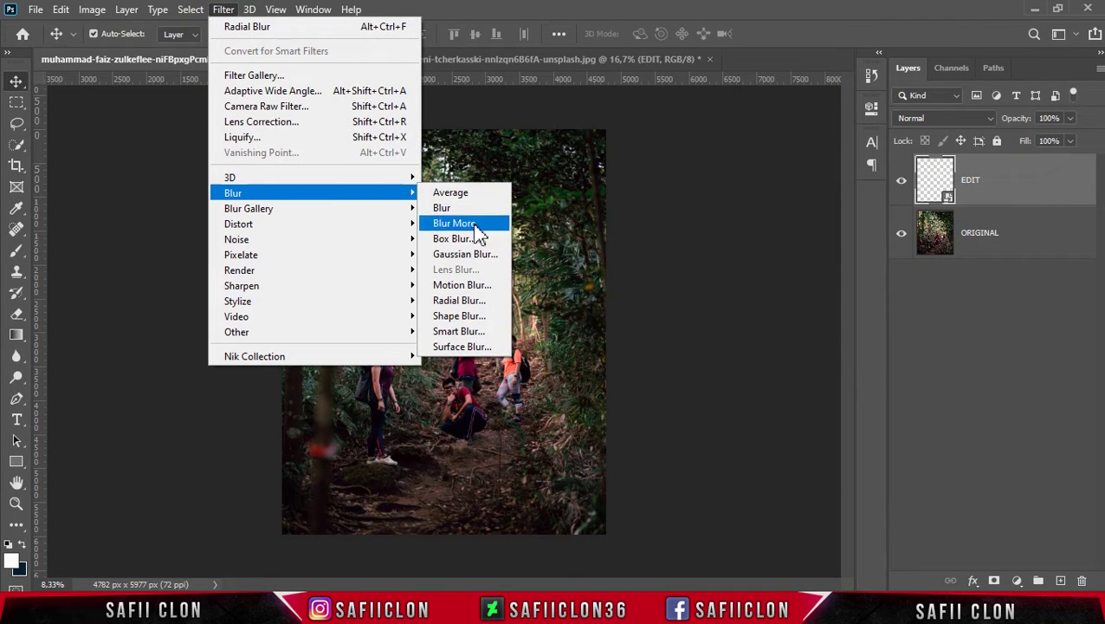
left_click(462, 301)
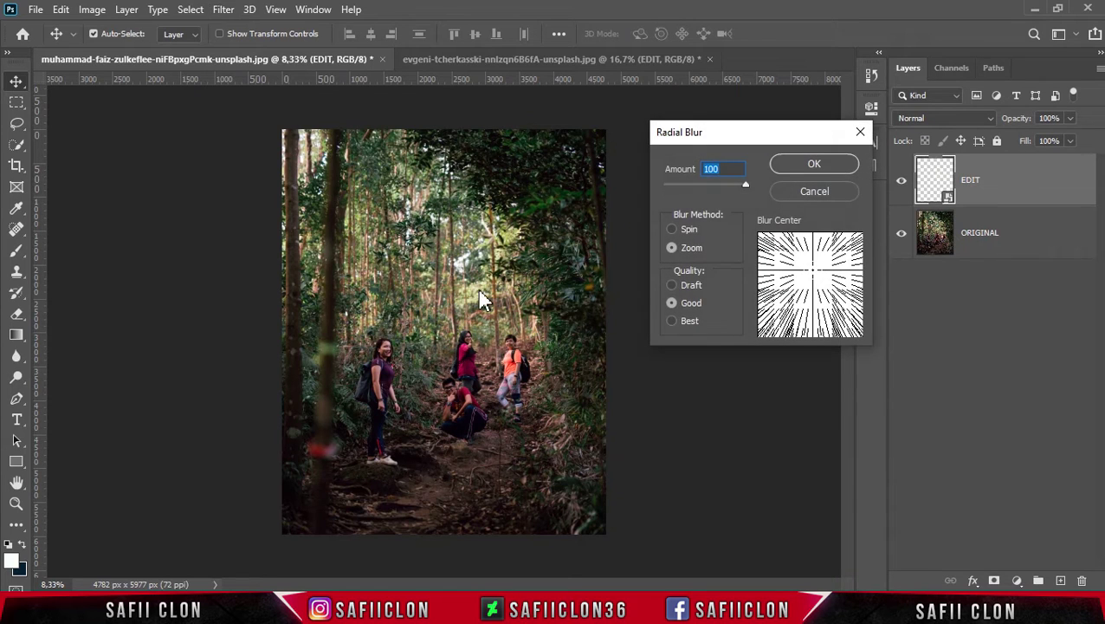
left_click(671, 251)
mouse_move(745, 185)
left_mouse_down()
mouse_move(727, 186)
mouse_move(756, 185)
left_mouse_up()
left_click_drag(818, 278, 760, 237)
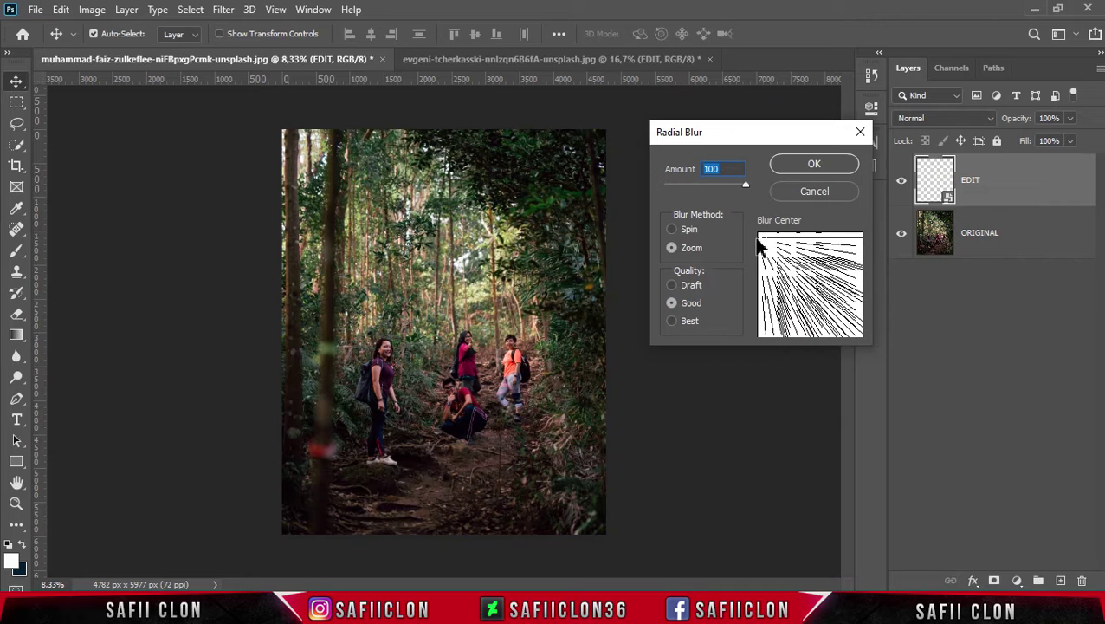
left_click_drag(760, 246, 768, 227)
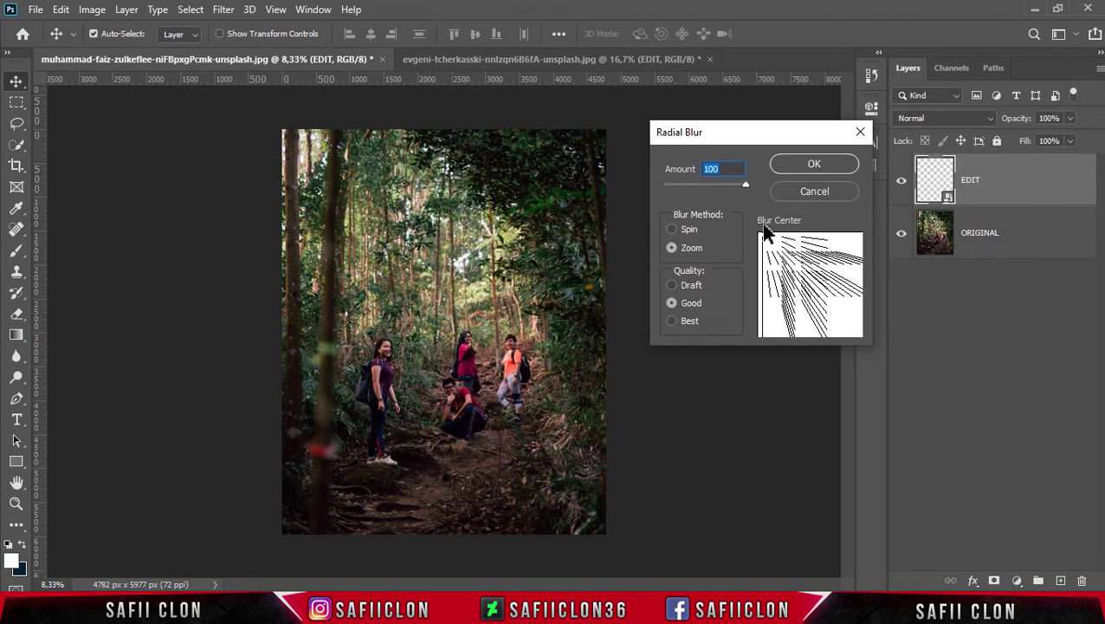
left_click_drag(767, 226, 759, 221)
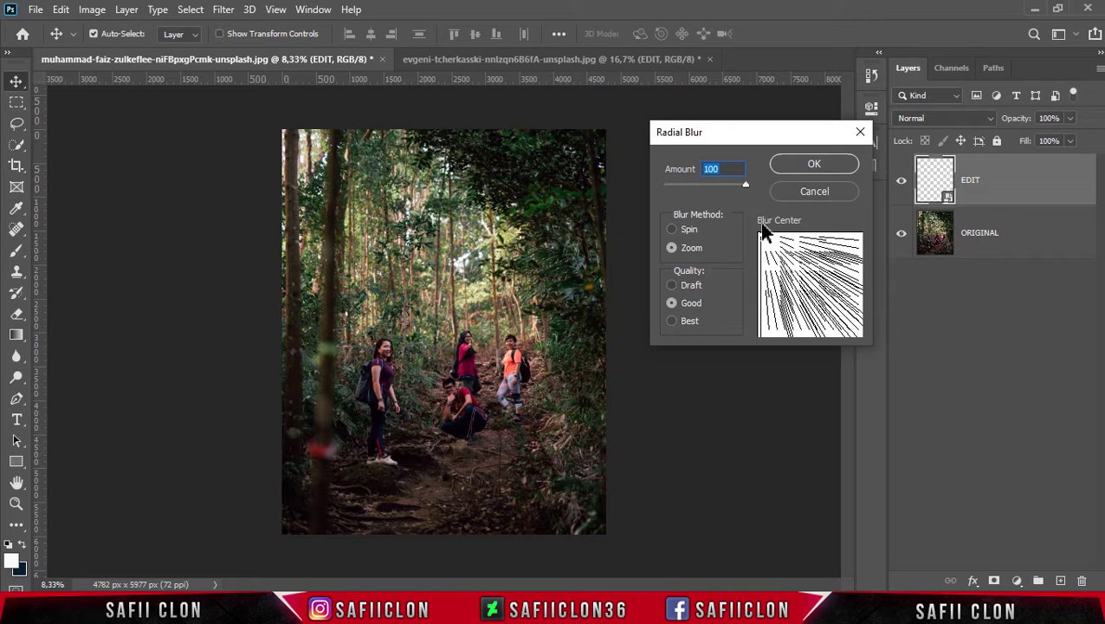
left_click(815, 165)
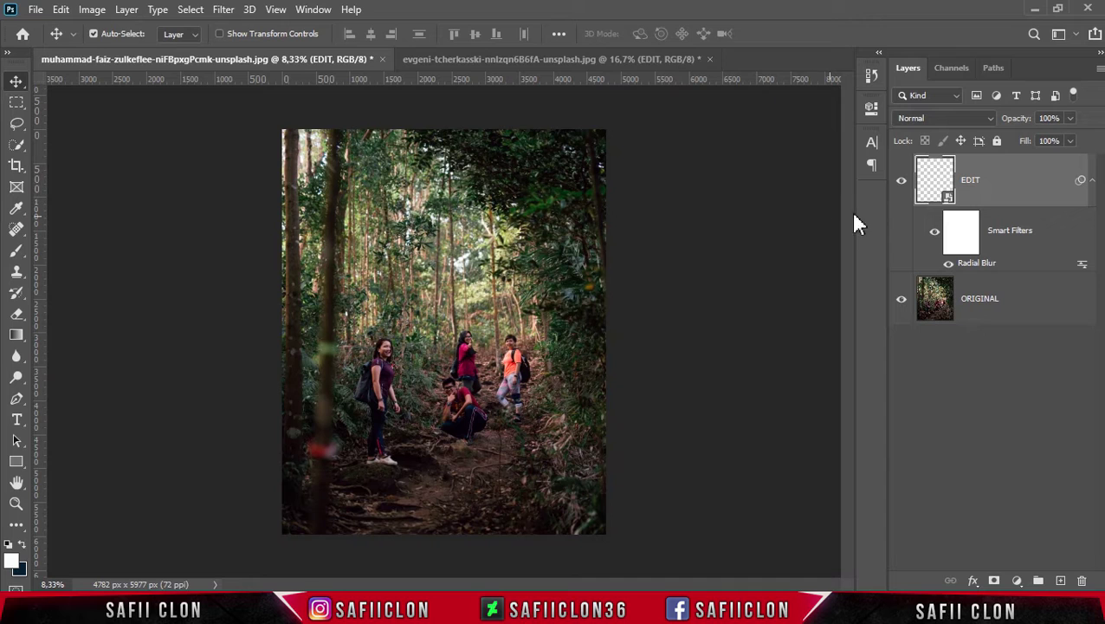
Duplicate the blurred layer repeatedly to create EDIT copy, EDIT copy 2 and EDIT copy 3.
right_click(1010, 184)
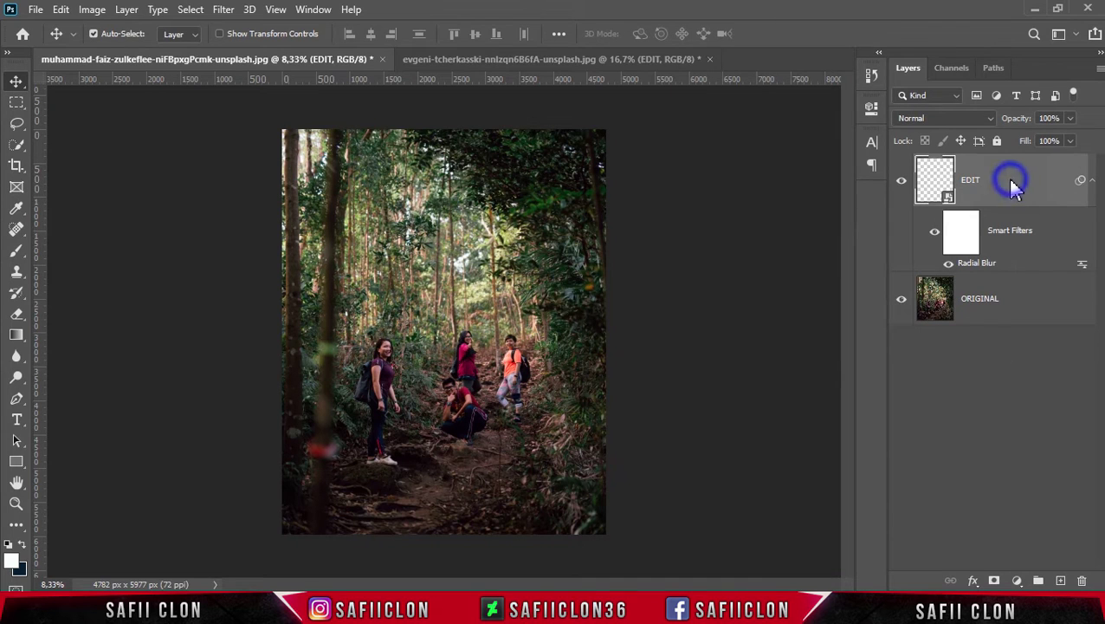
left_click(832, 46)
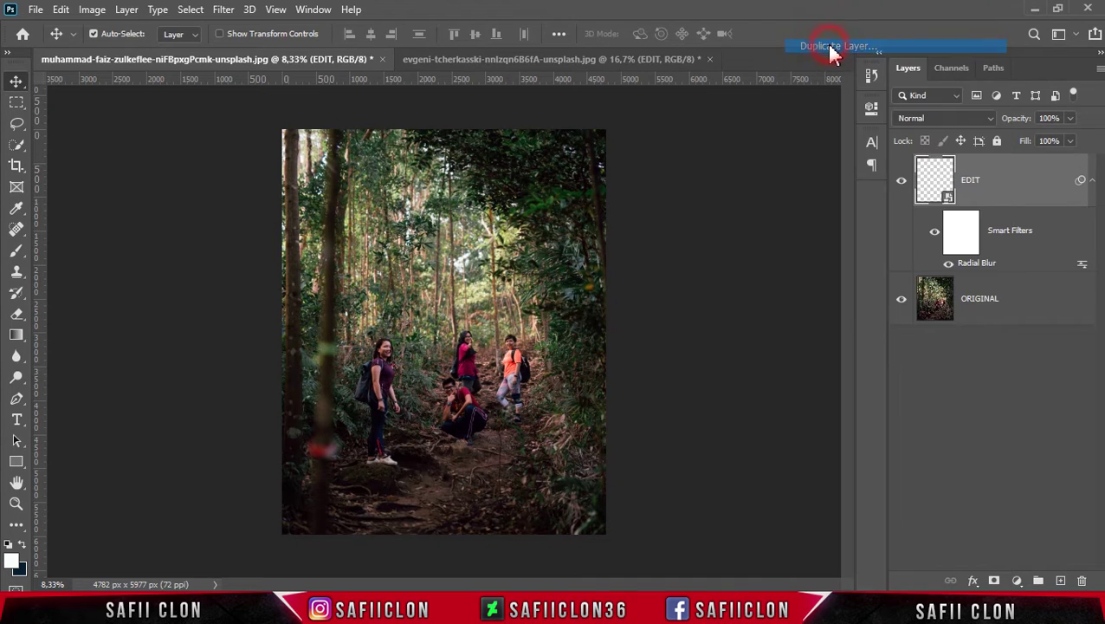
left_click(690, 158)
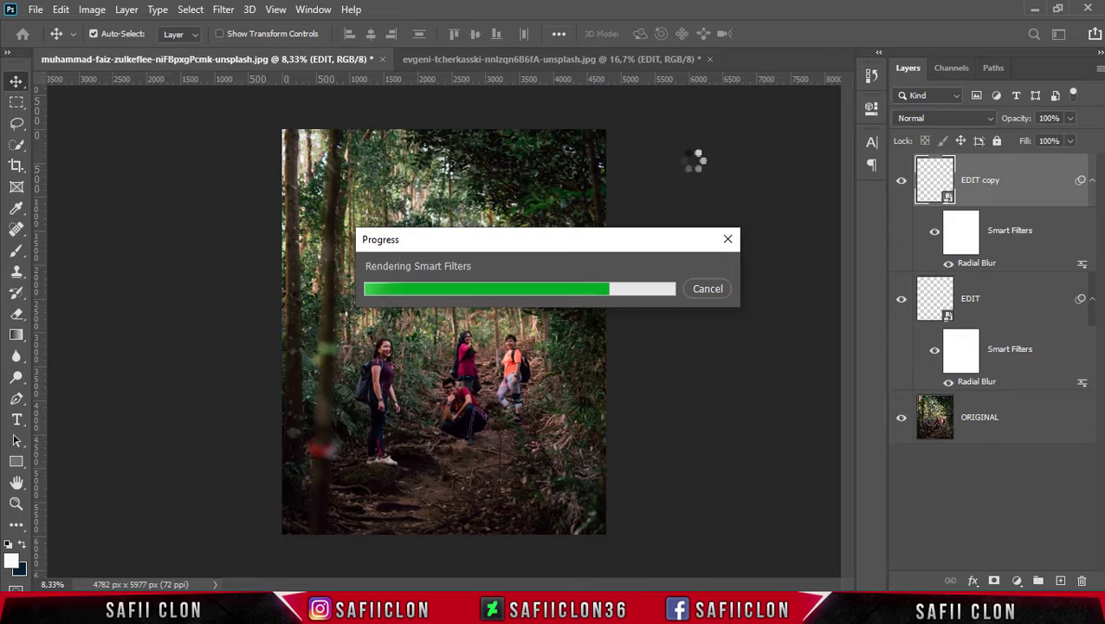
right_click(1035, 180)
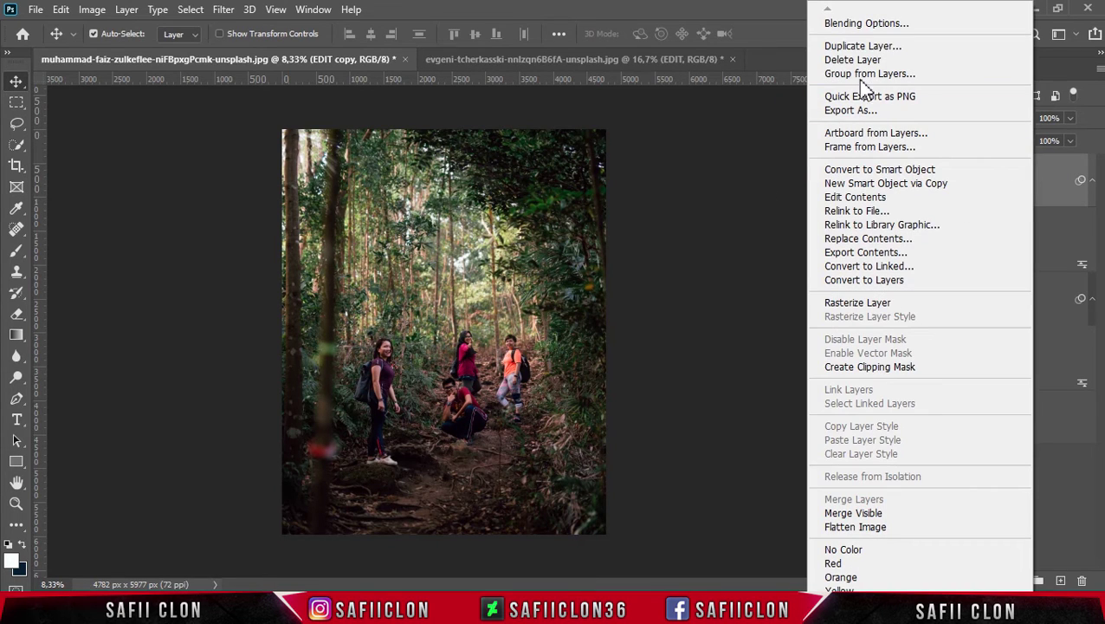
left_click(858, 47)
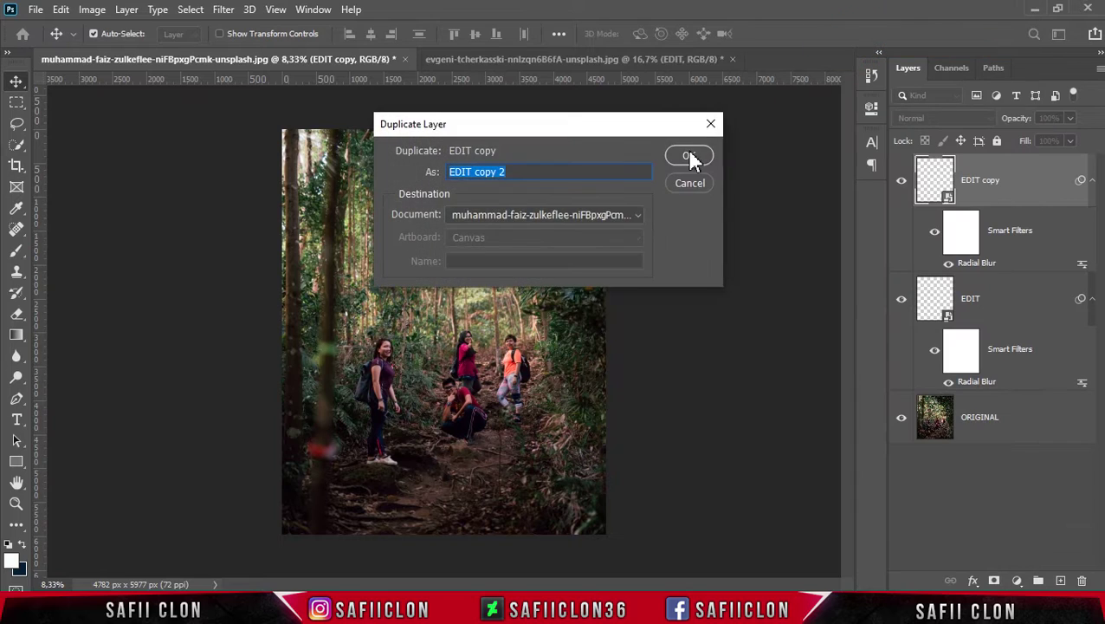
left_click(687, 155)
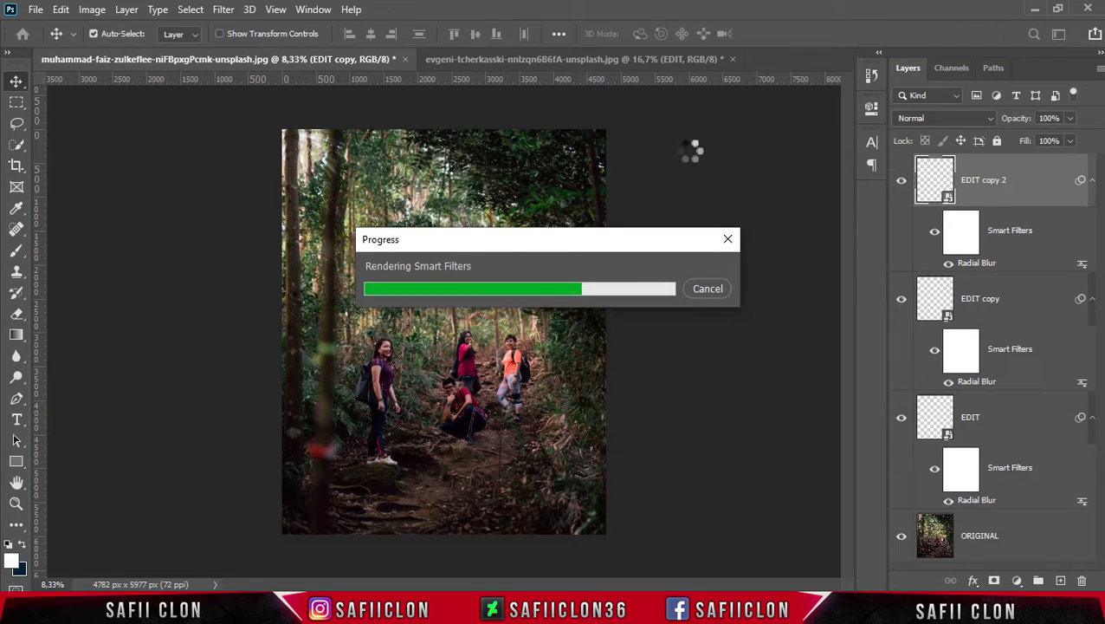
right_click(1049, 192)
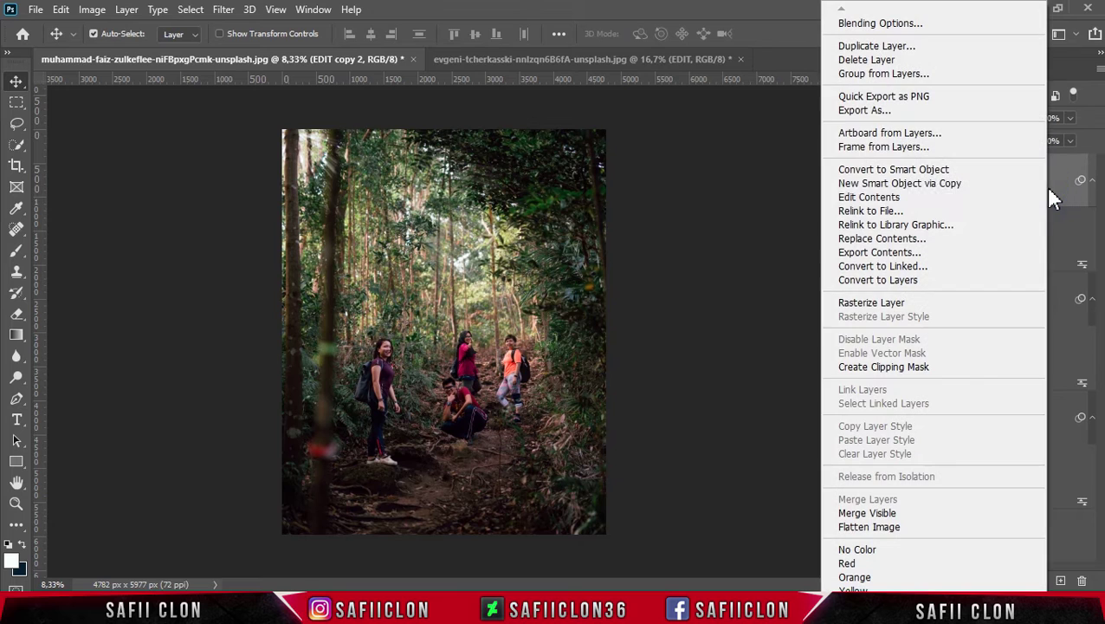
left_click(839, 46)
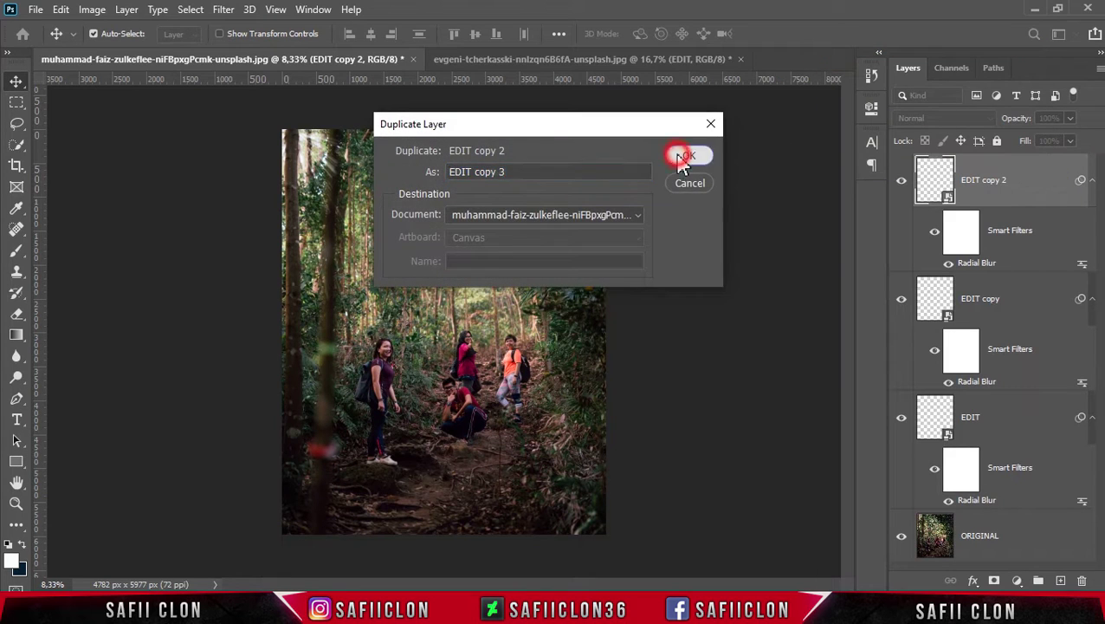
left_click(684, 153)
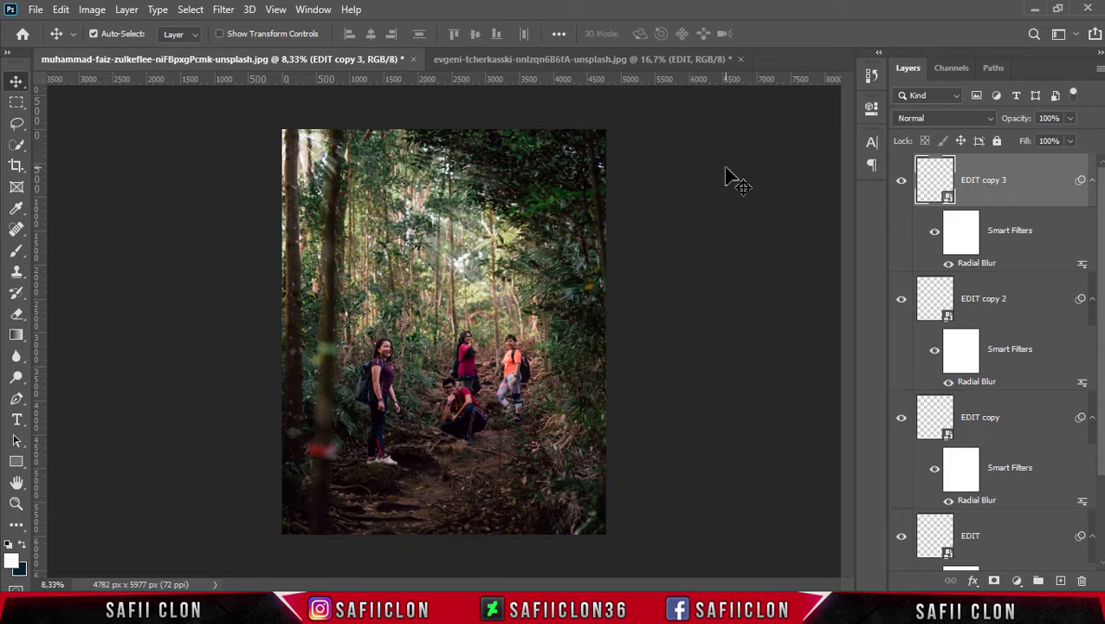
left_click(1017, 191)
Set EDIT copy 3 to Overlay blending and collapse its smart filter list.
left_click(990, 119)
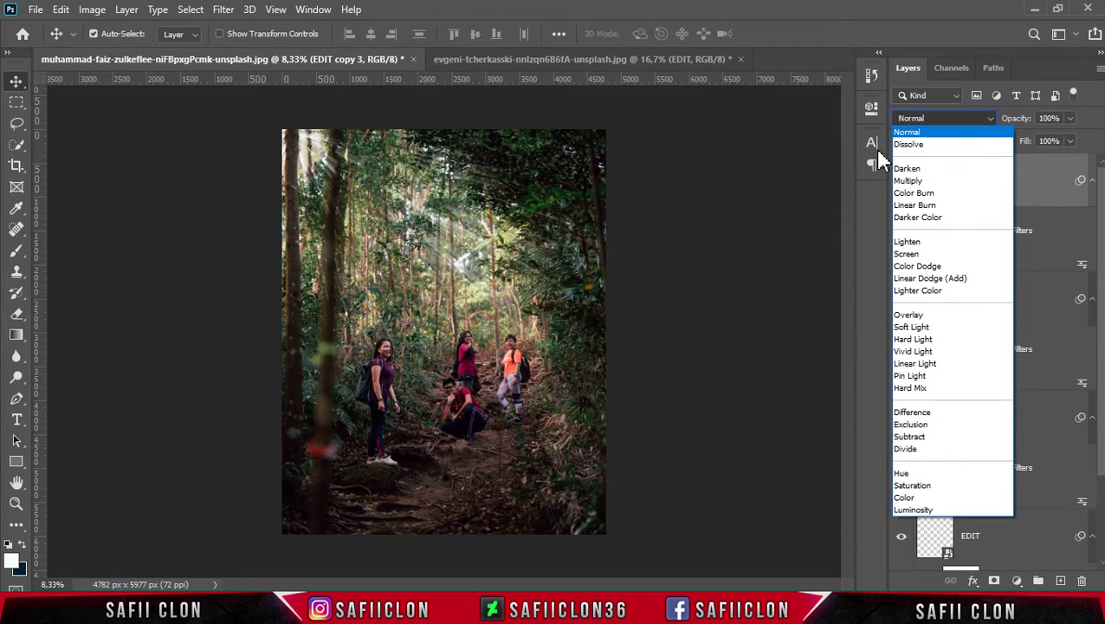
left_click(909, 317)
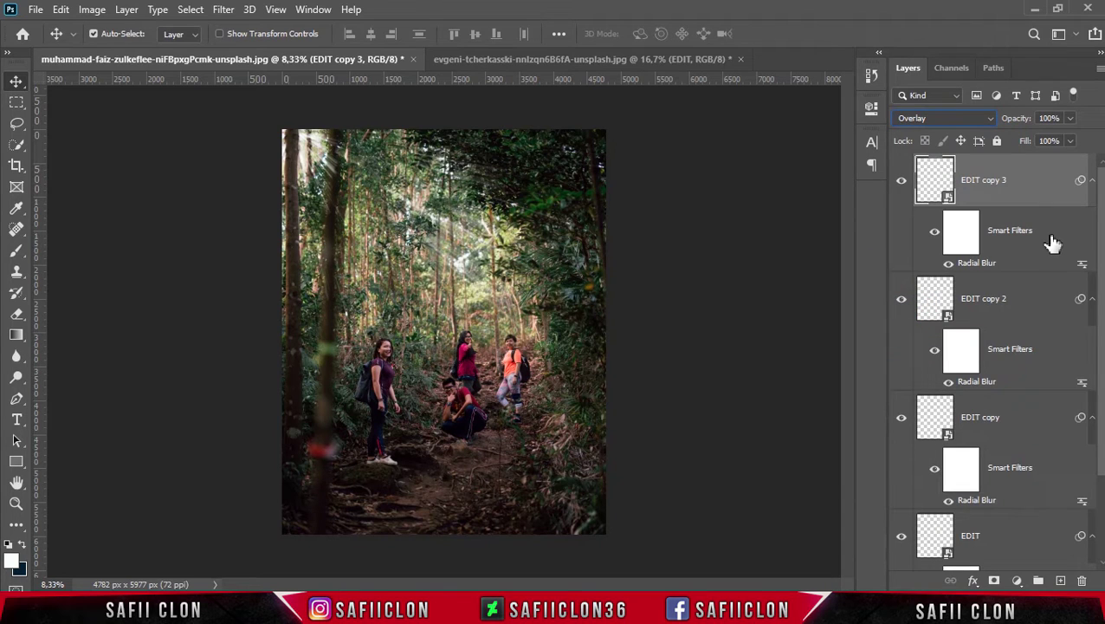
left_click(1092, 180)
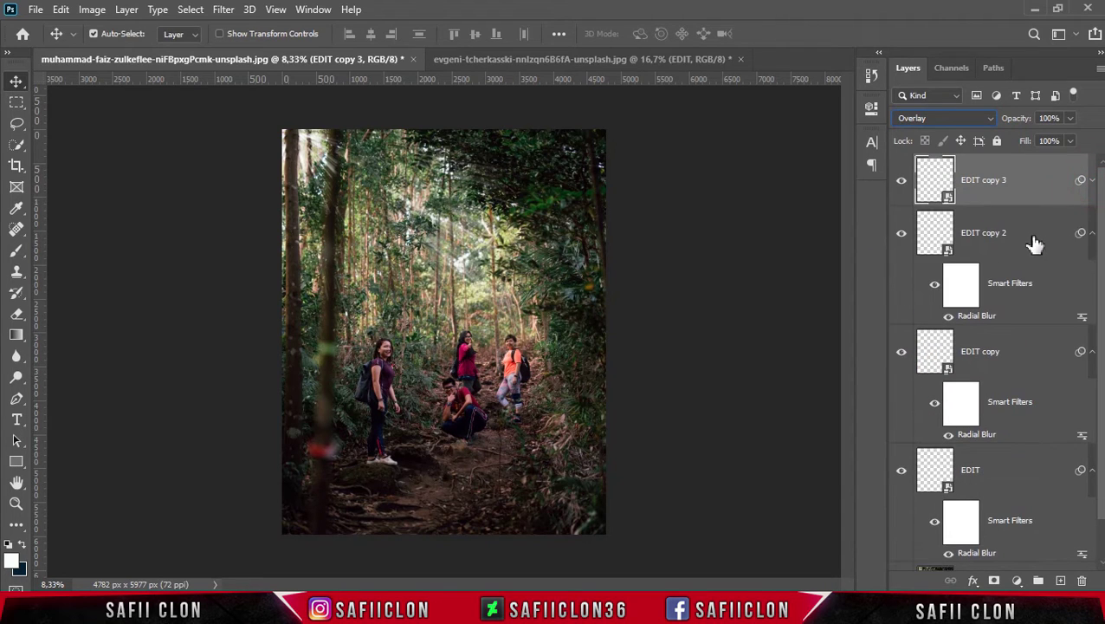
Set EDIT copy 2 to Screen blending, collapse its filters, and select all four blurred layers.
left_click(1034, 238)
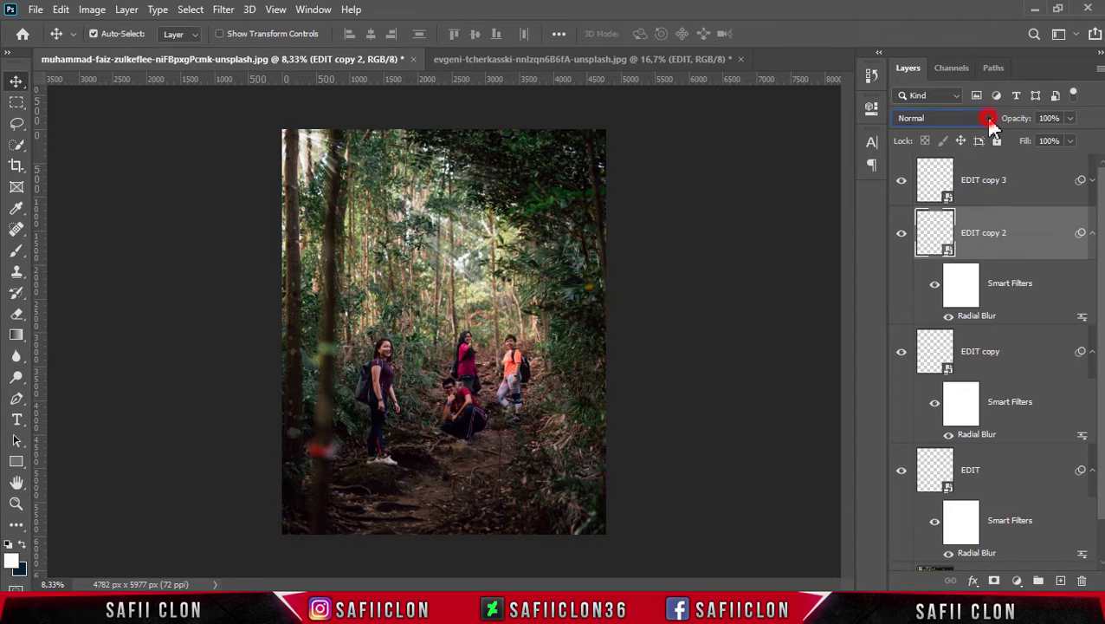
left_click(989, 119)
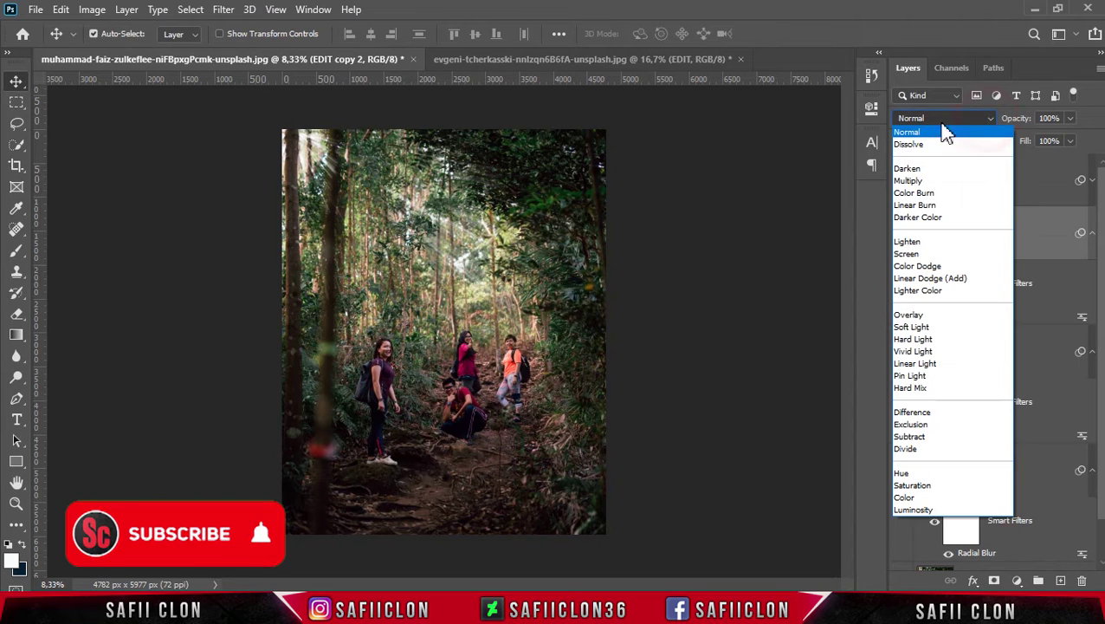
left_click(911, 254)
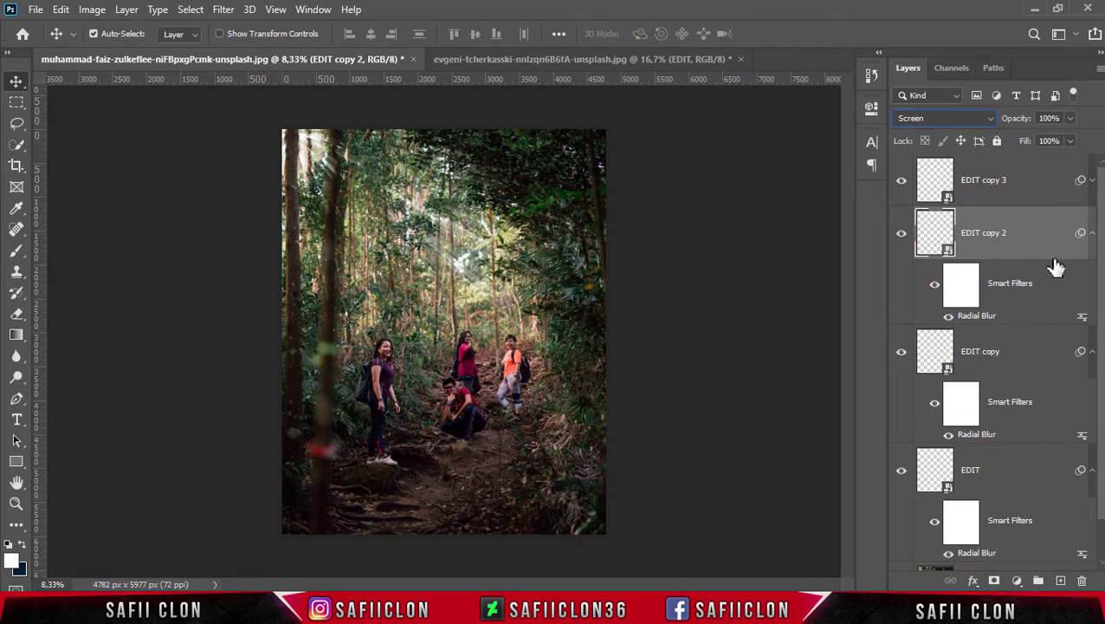
left_click(1093, 233)
left_click(1028, 187)
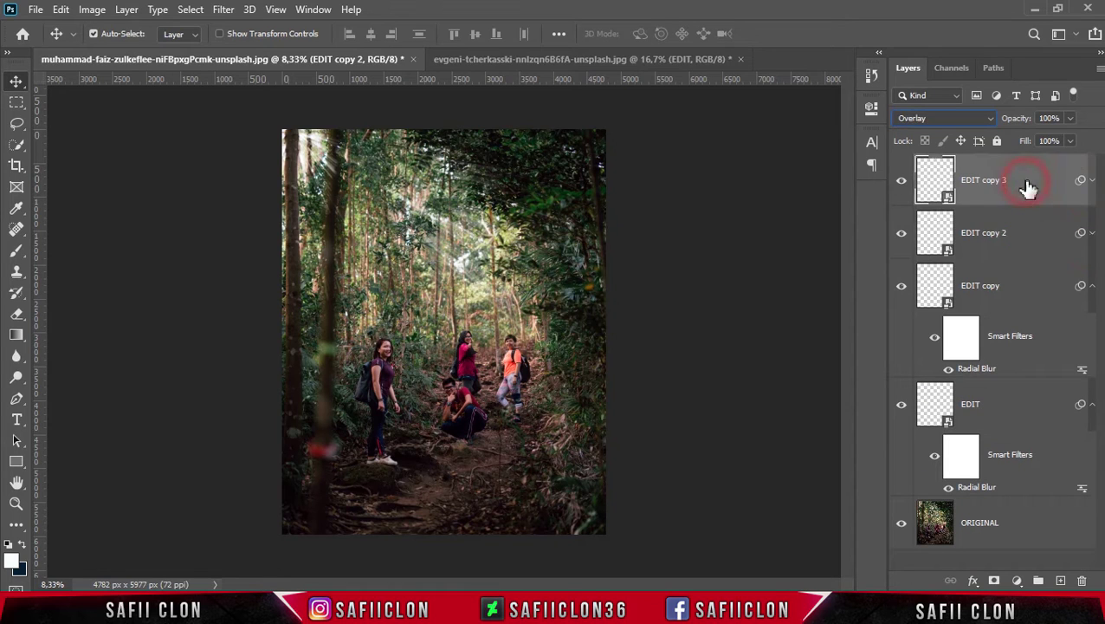
left_click(1015, 407, "shift")
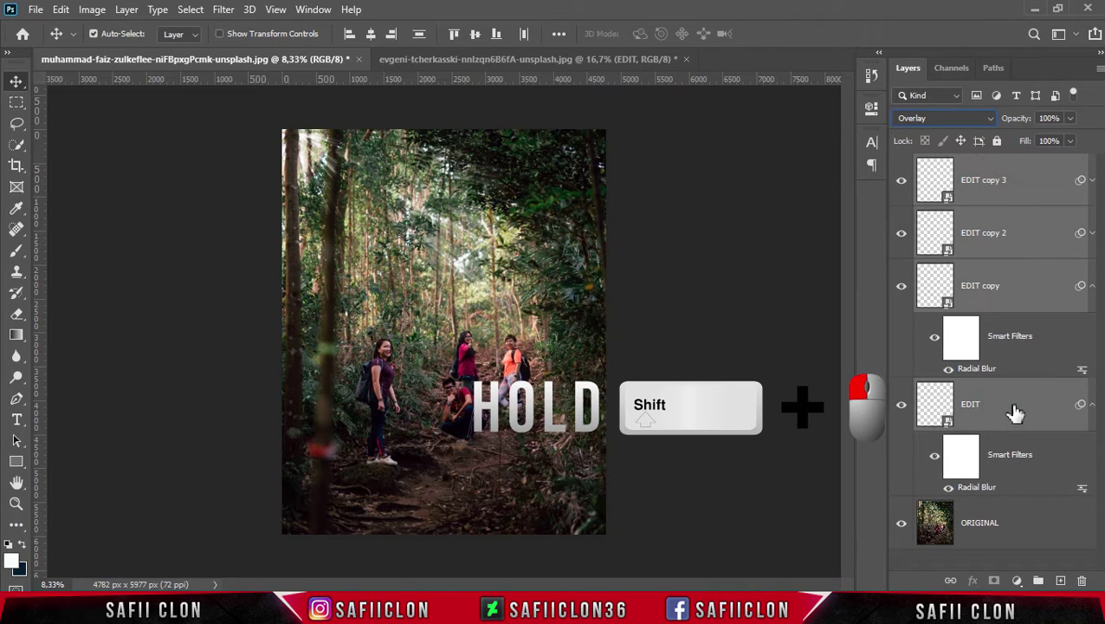
Group the four blurred layers into a group named EDIT, then hide it to compare.
right_click(1012, 408)
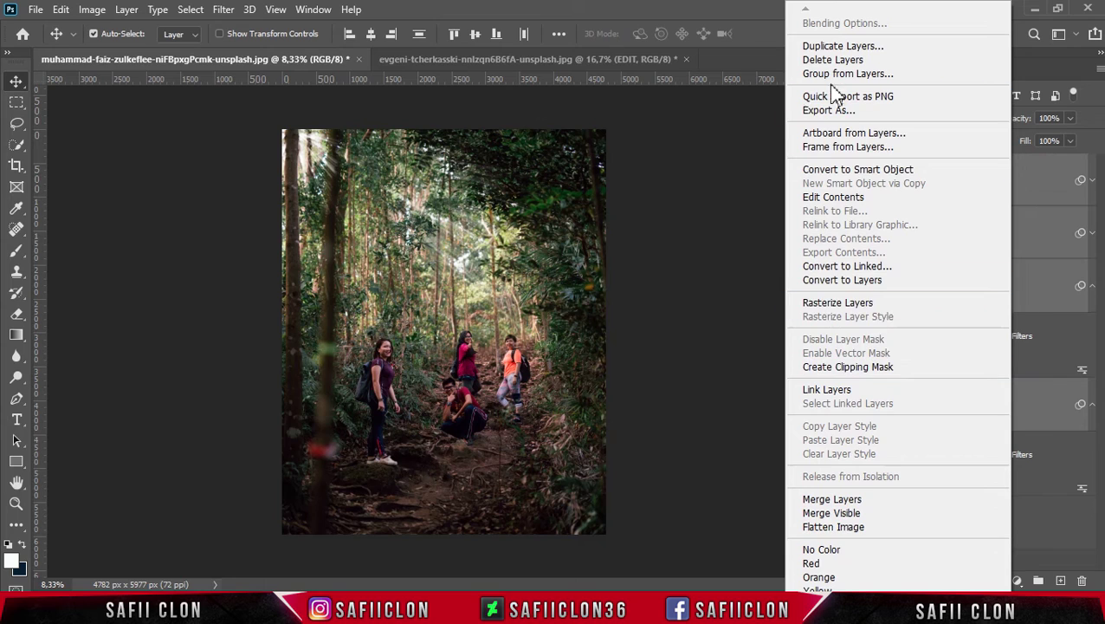
left_click(832, 74)
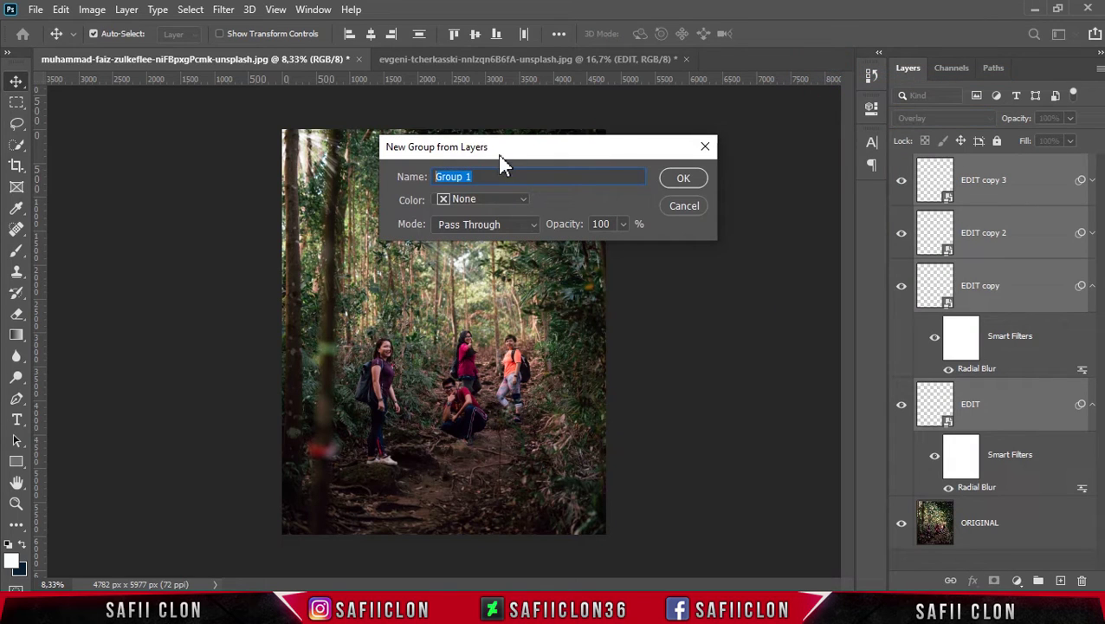
type("EDIT")
left_click(679, 182)
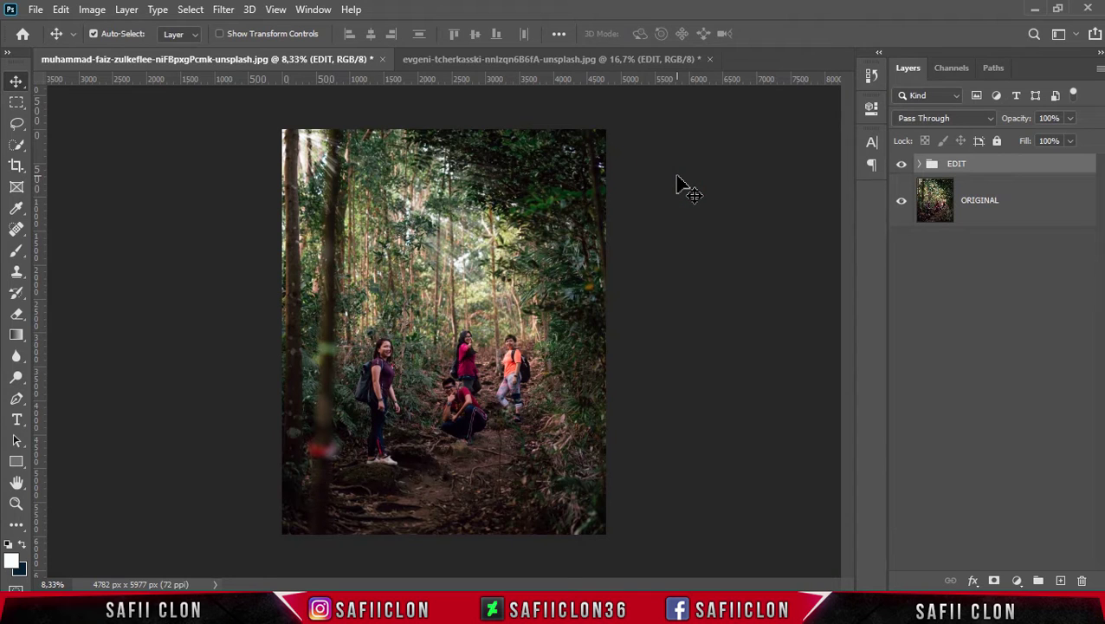
left_click(901, 165)
key("ctrl+plus")
key("ctrl+plus")
key("ctrl+plus")
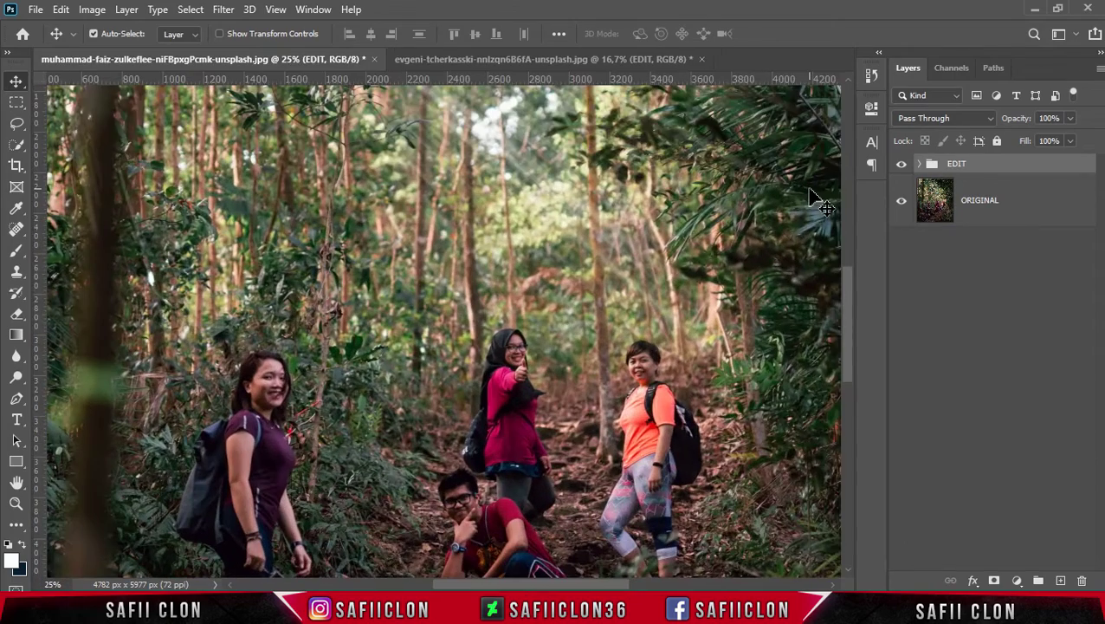
scroll(847, 327, "up", 2)
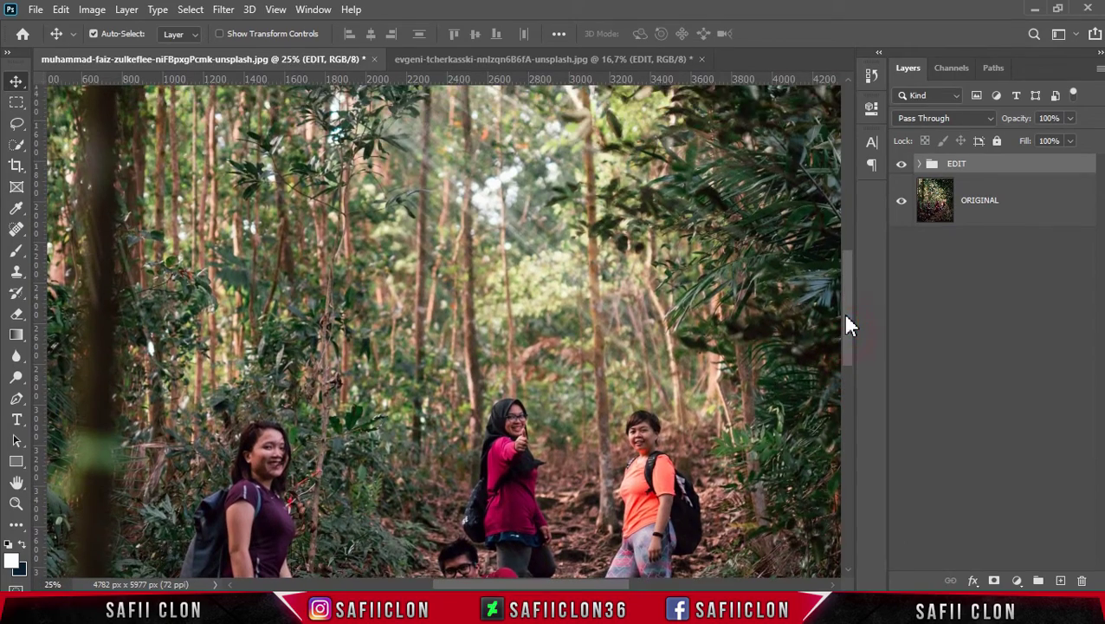
left_click(906, 166)
left_click(903, 165)
left_click(903, 165)
left_click(903, 166)
key("ctrl+minus")
key("ctrl+minus")
key("ctrl+minus")
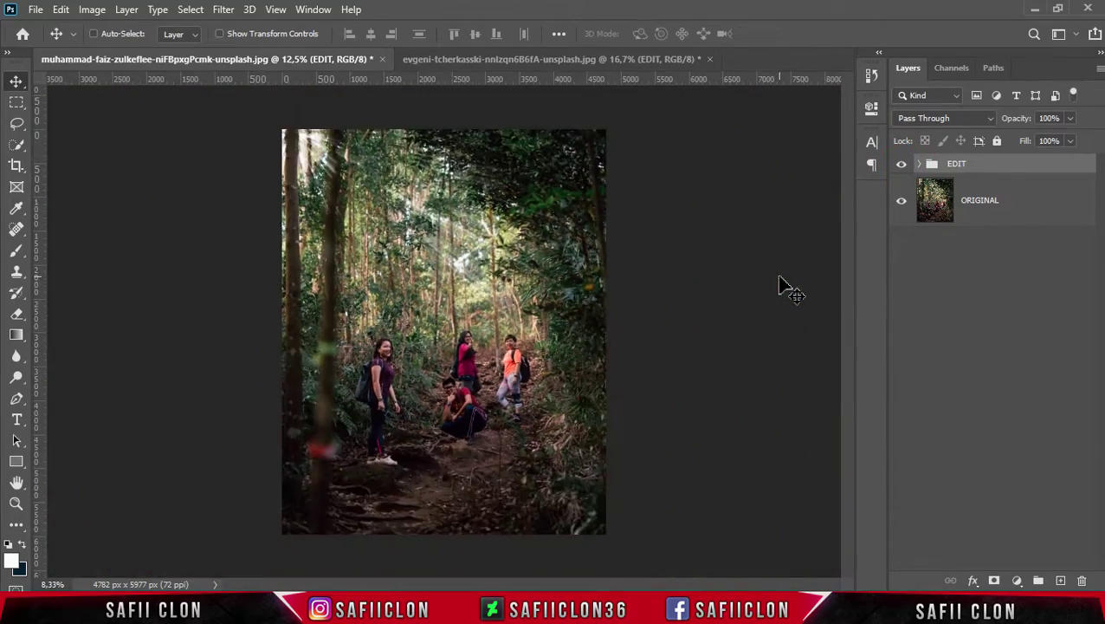
key("ctrl+plus")
key("ctrl+minus")
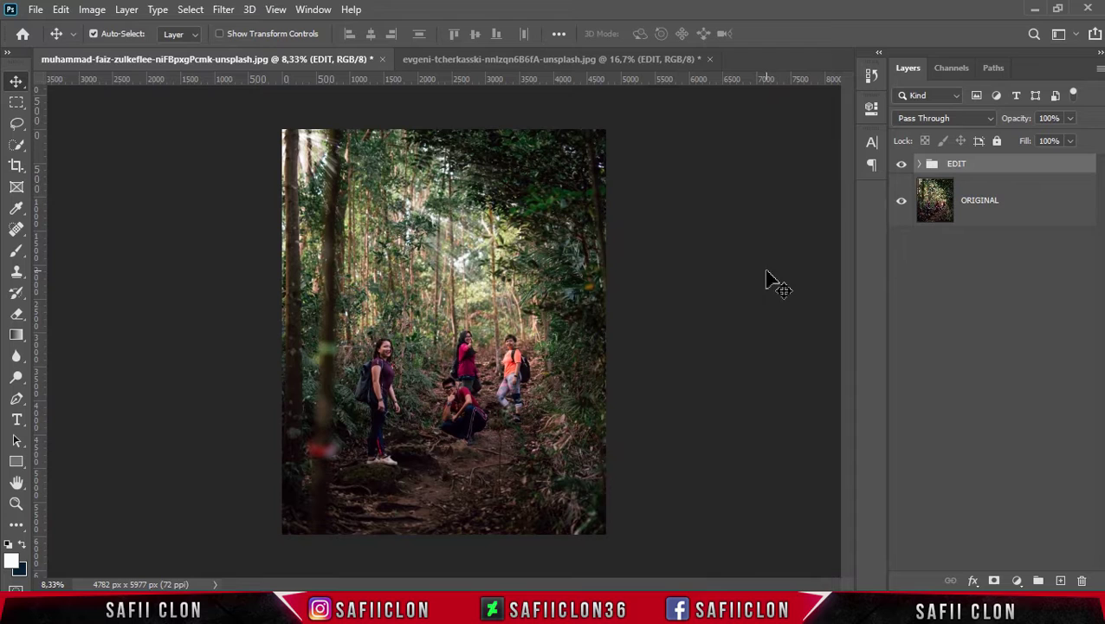
left_click(622, 61)
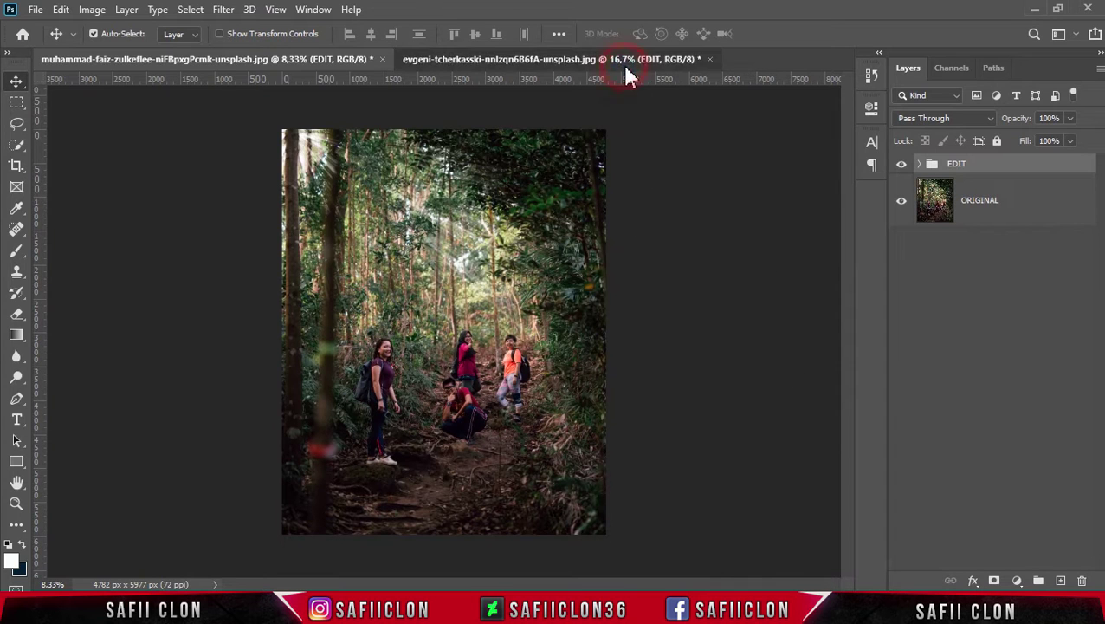
Switch to the autumn forest photo and toggle its EDIT group to compare the light rays.
left_click(899, 164)
left_click(899, 165)
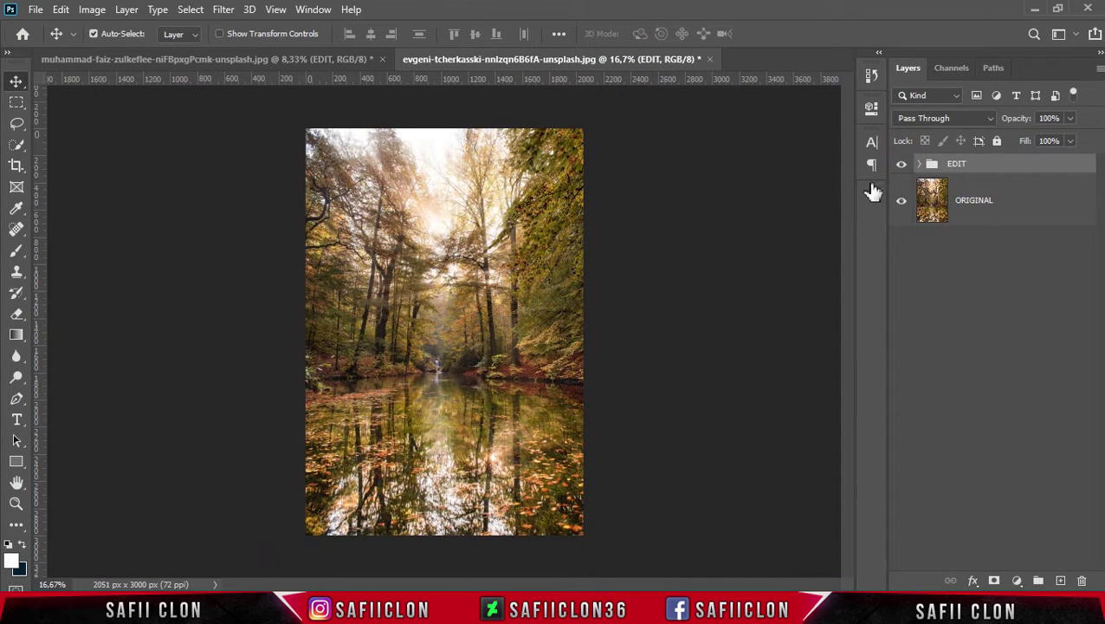